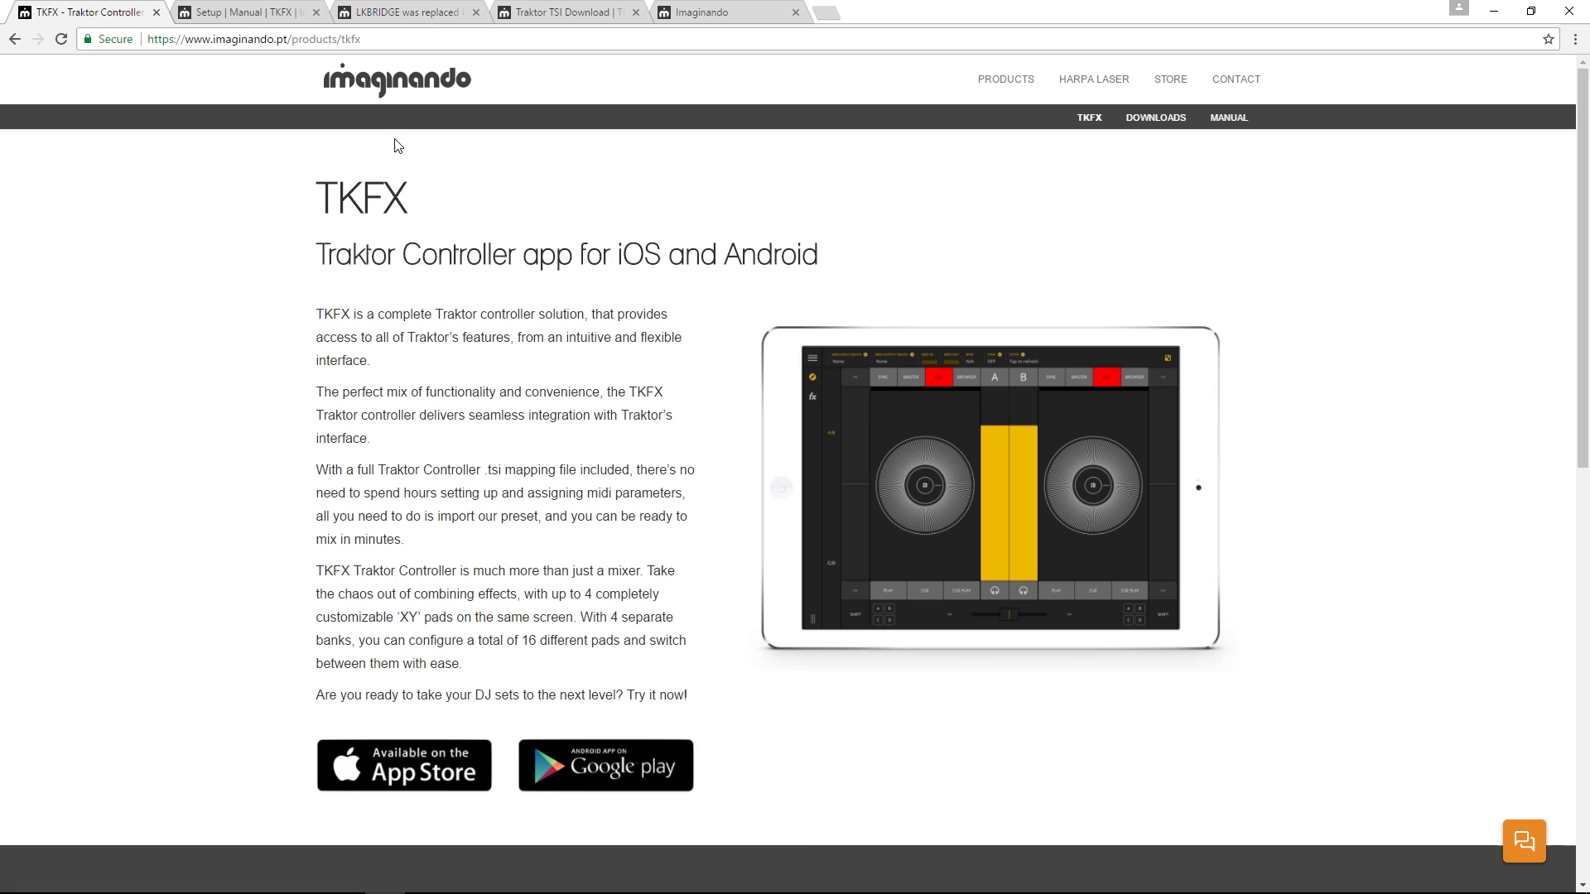
# Step: Show the Imaginando TKFX setup guide with the loopMIDI UBRIDGE Virtual port instructions
pyautogui.click(248, 10)
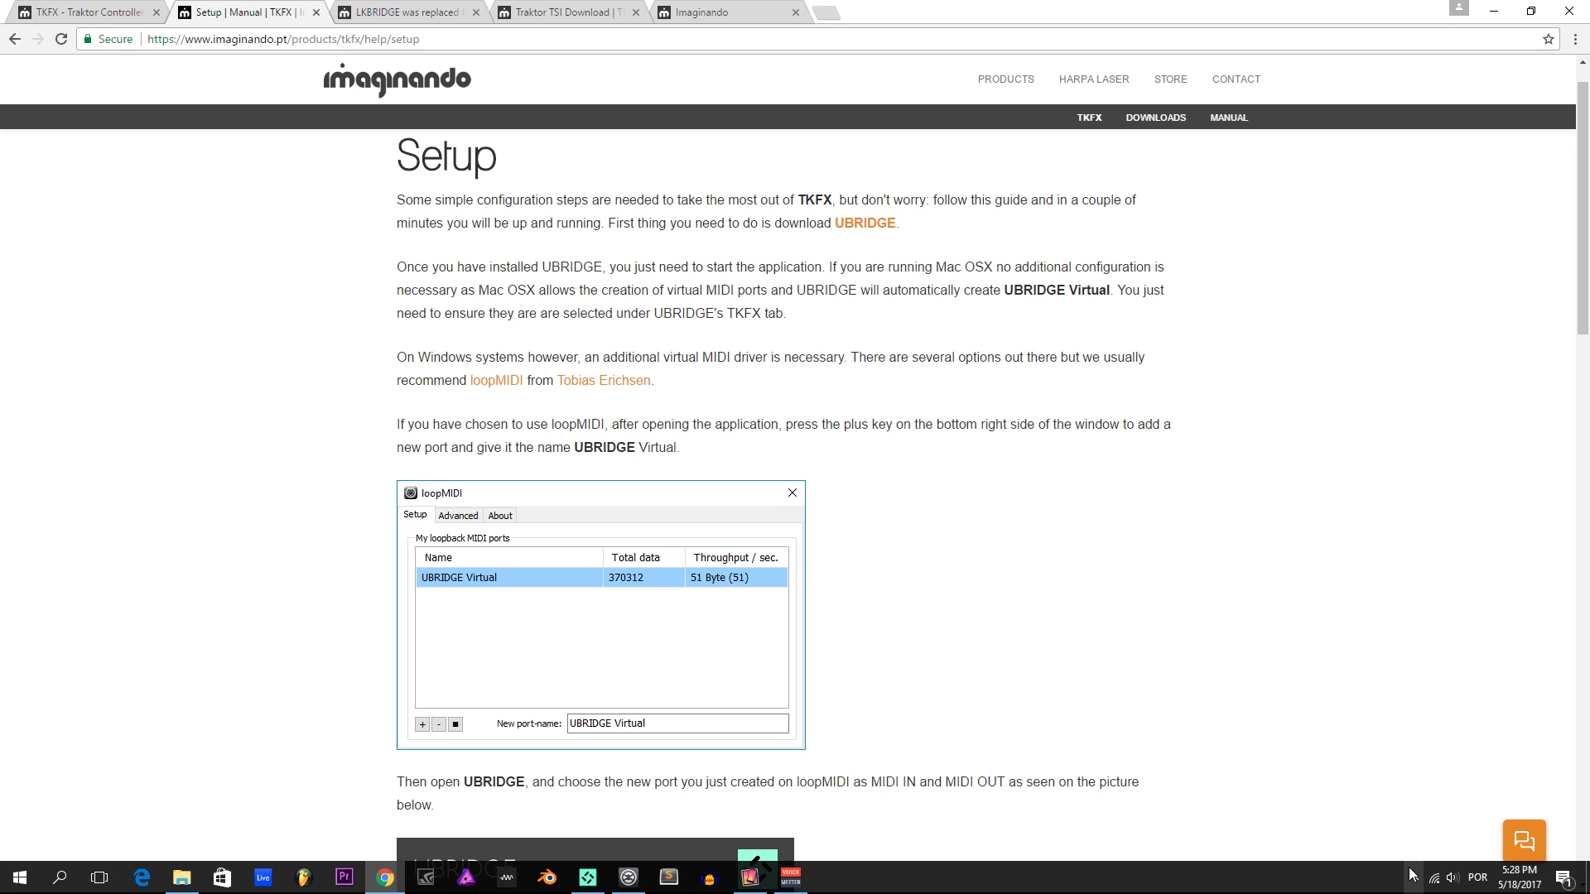
pyautogui.click(1412, 877)
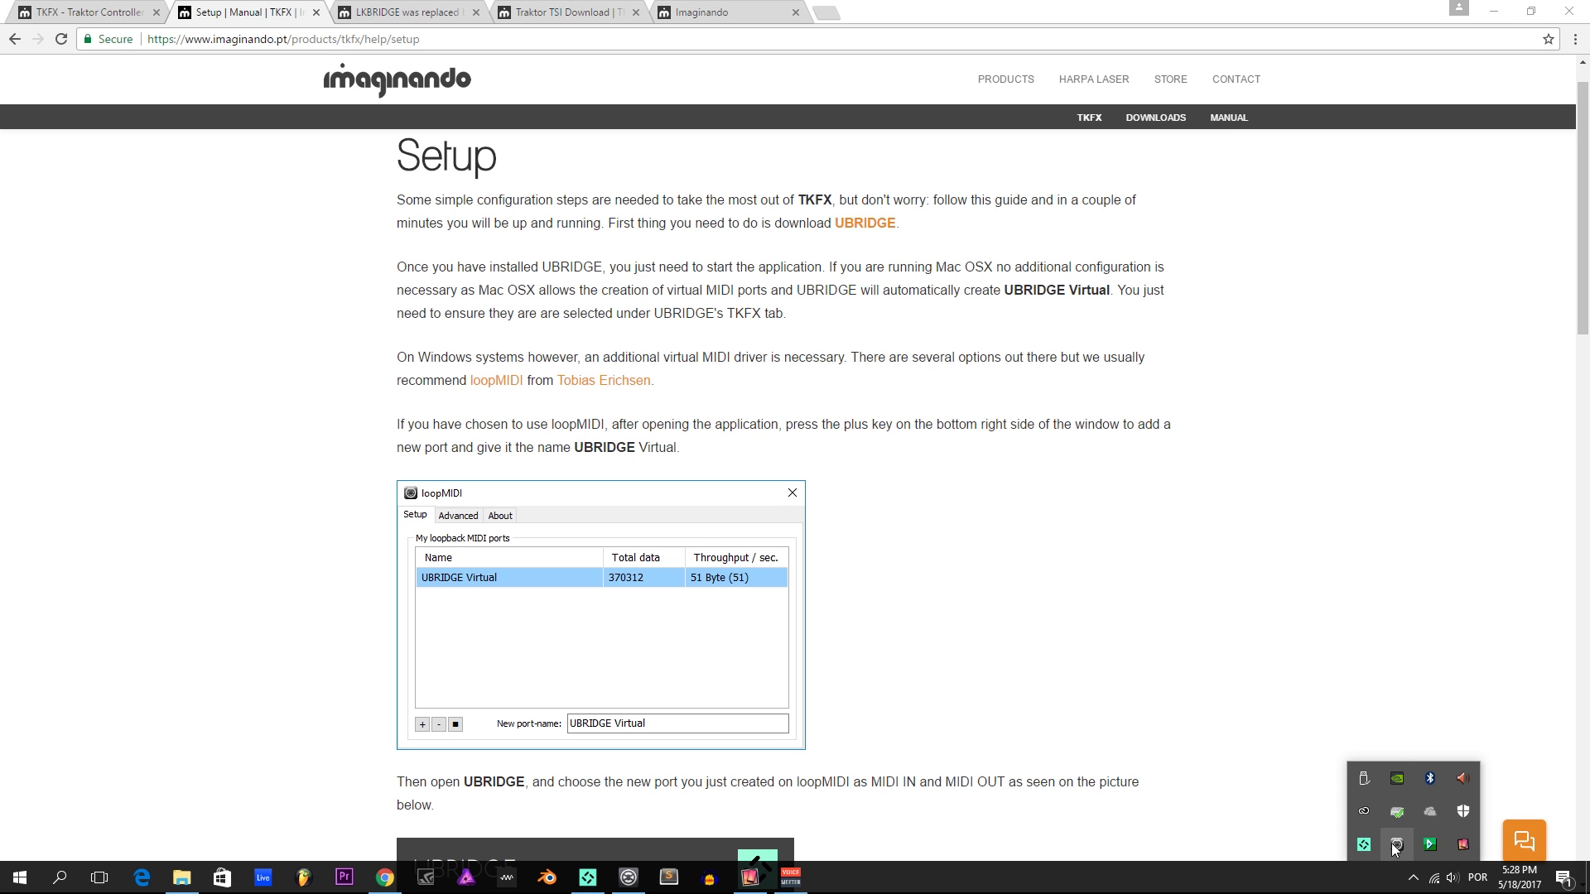
pyautogui.rightClick(1396, 846)
pyautogui.click(1424, 767)
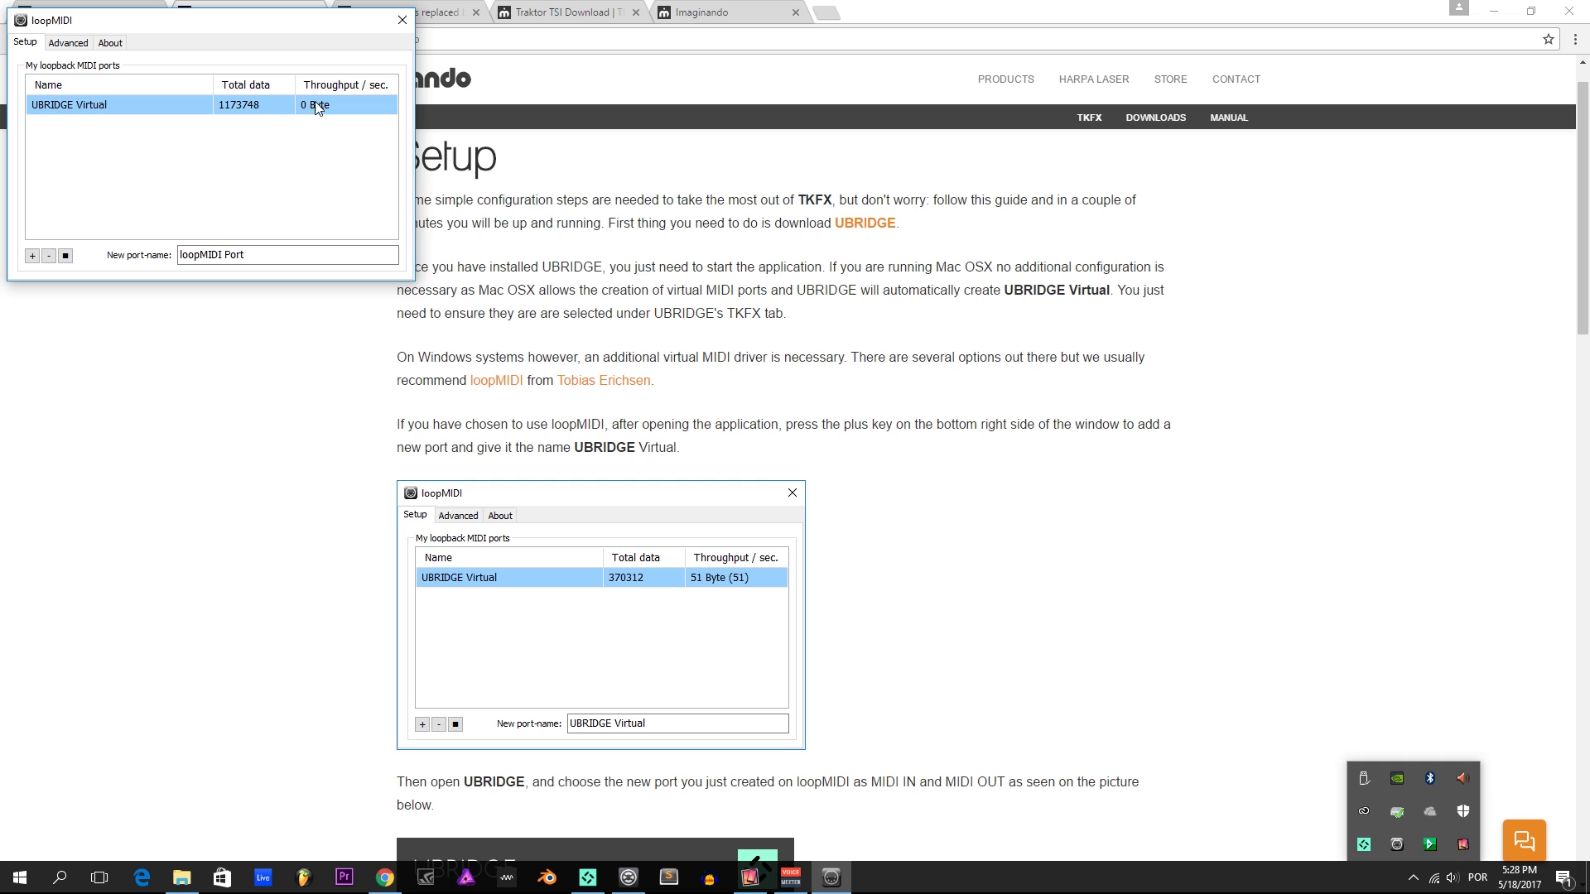
pyautogui.click(58, 114)
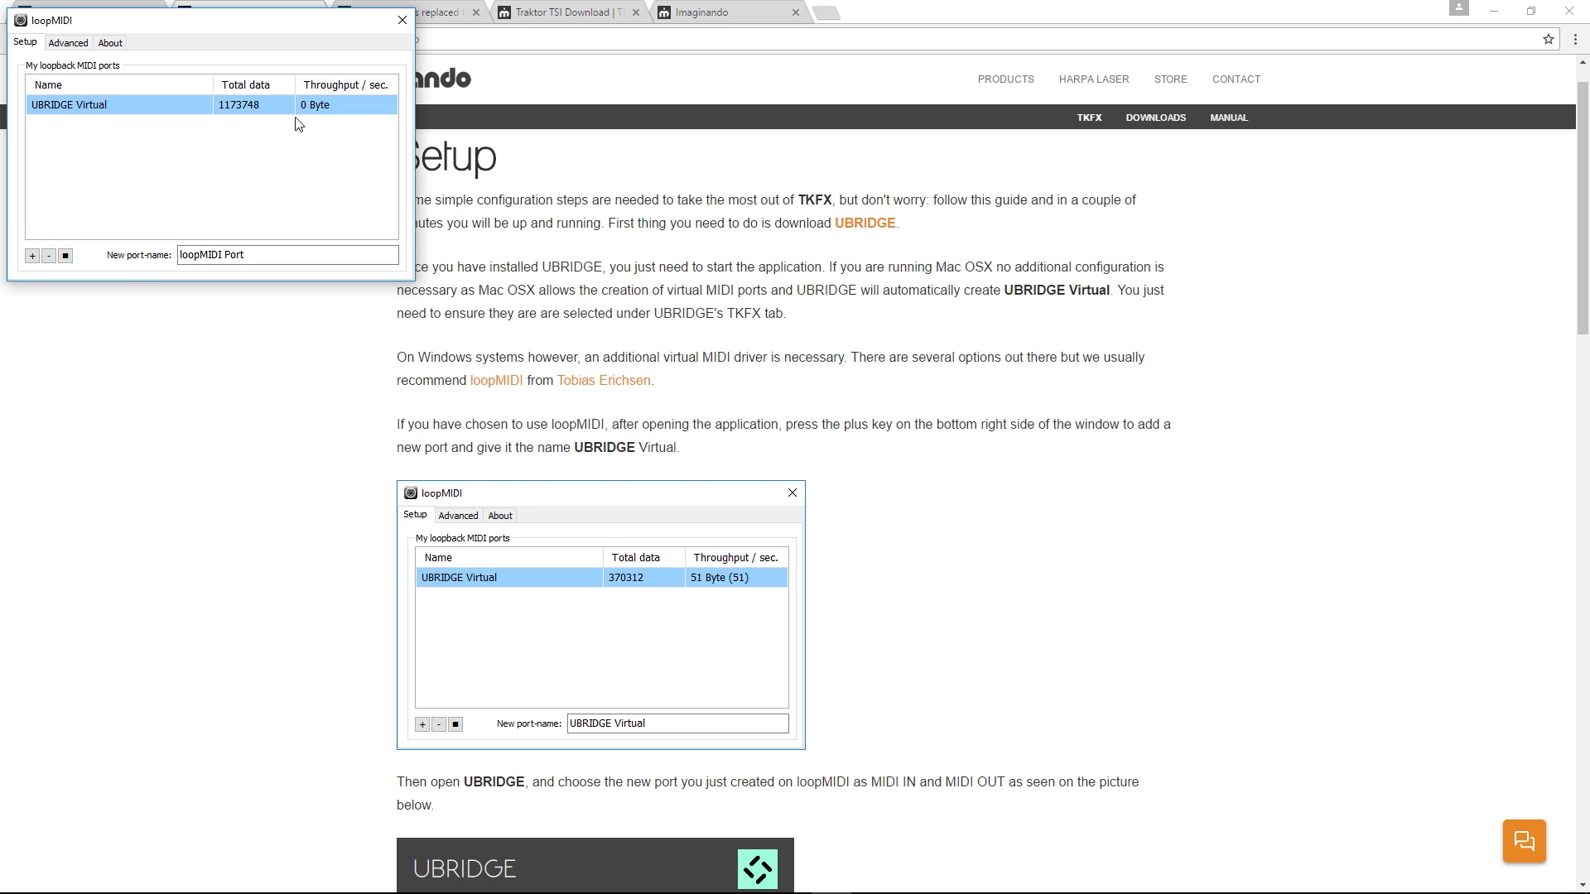
# Step: Close loopMIDI, show the UBRIDGE product page and bring up UBRIDGE's TKFX bridging settings
pyautogui.click(402, 22)
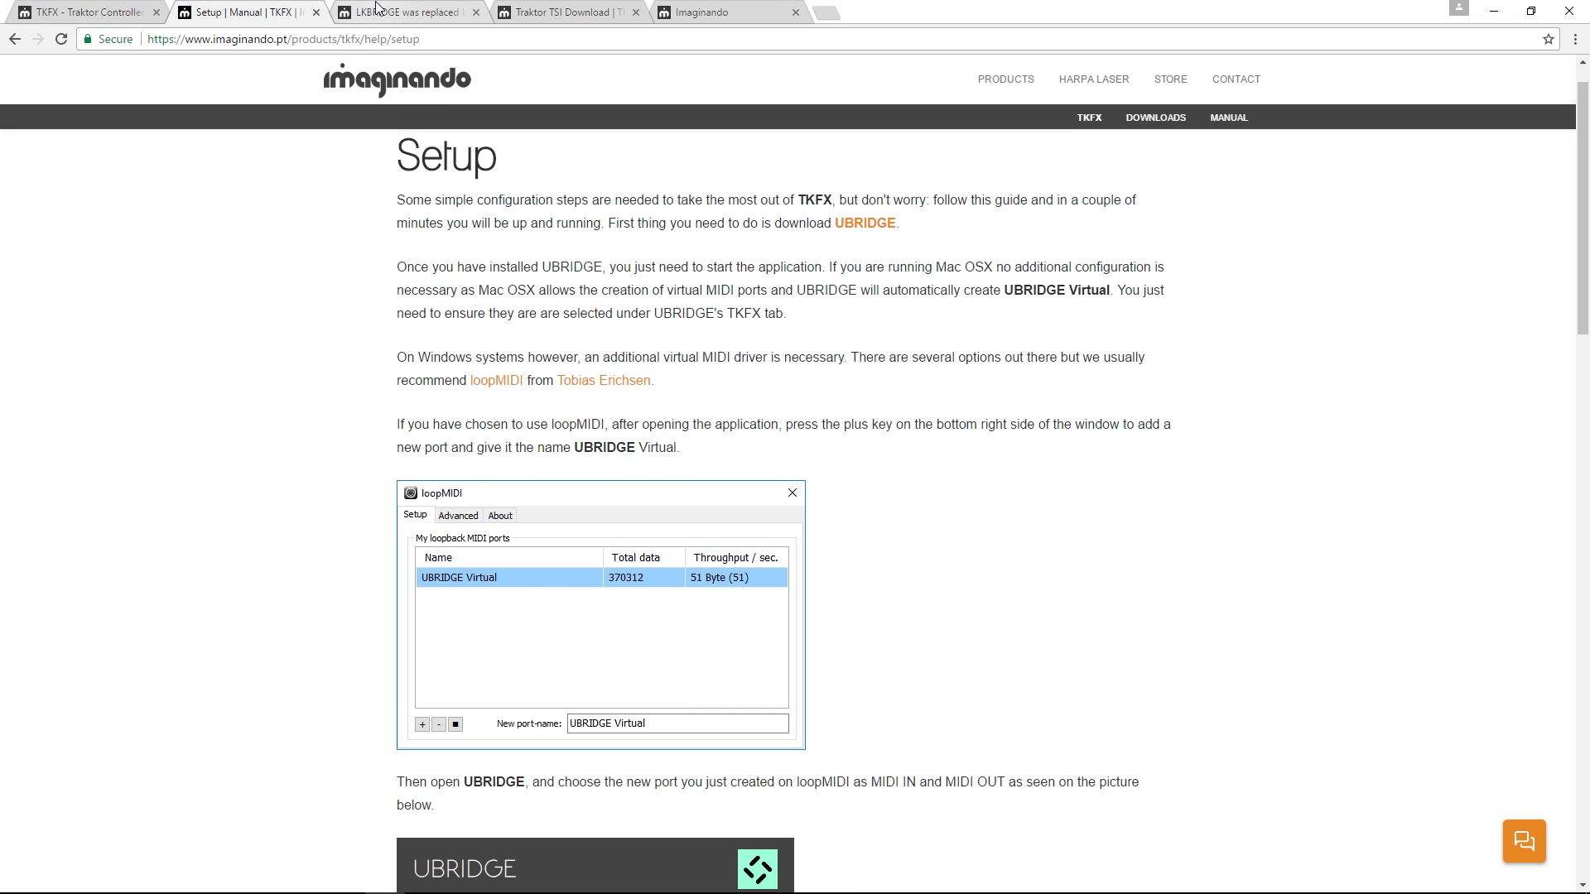
pyautogui.click(397, 13)
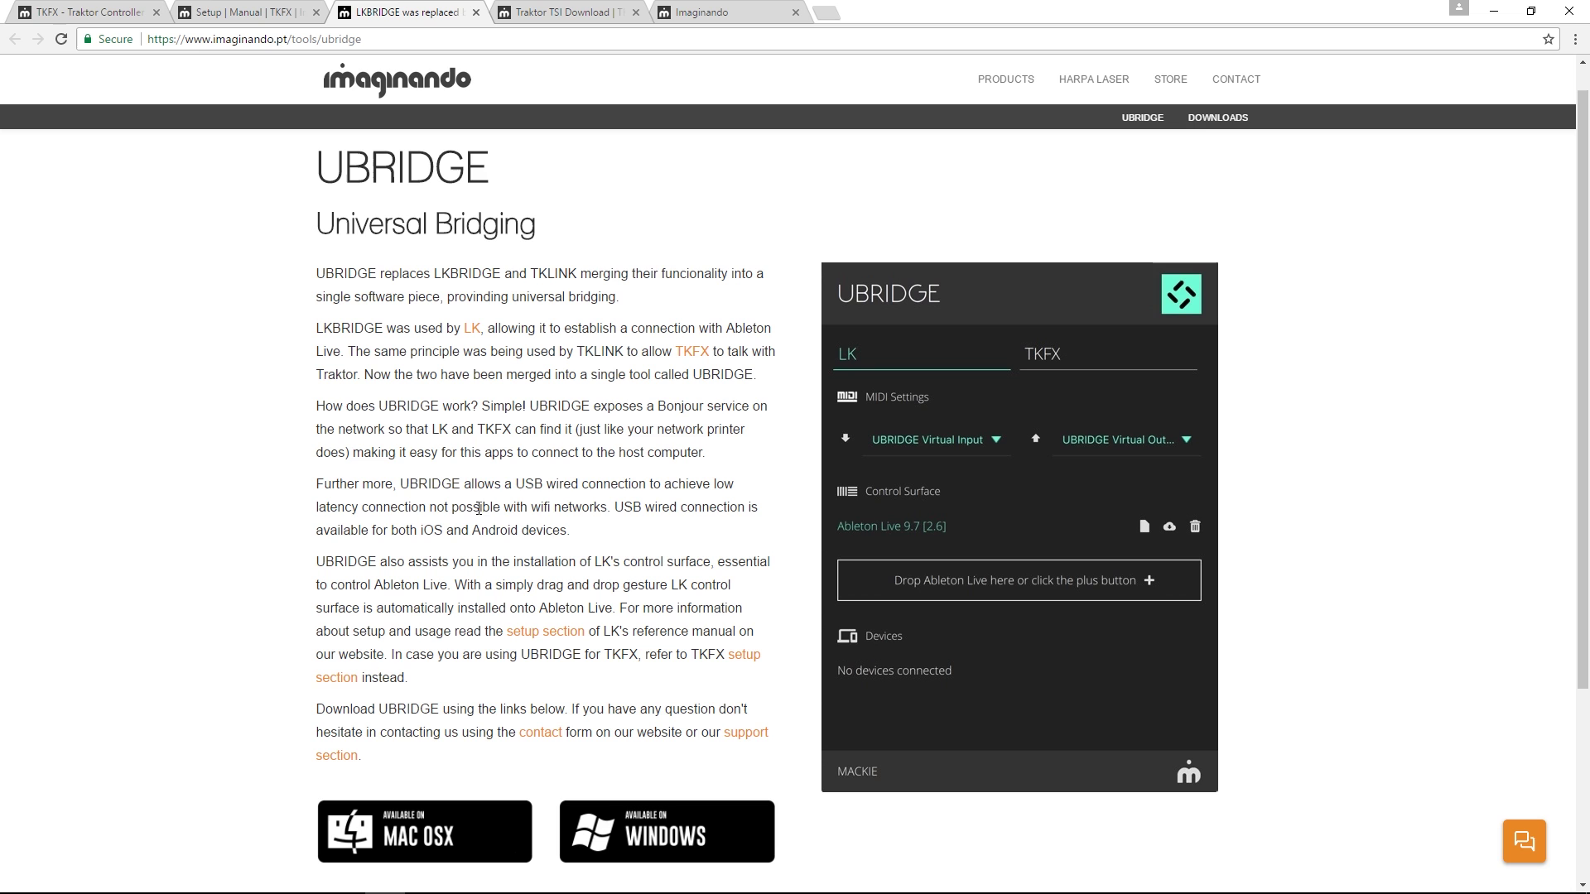
pyautogui.moveTo(464, 891)
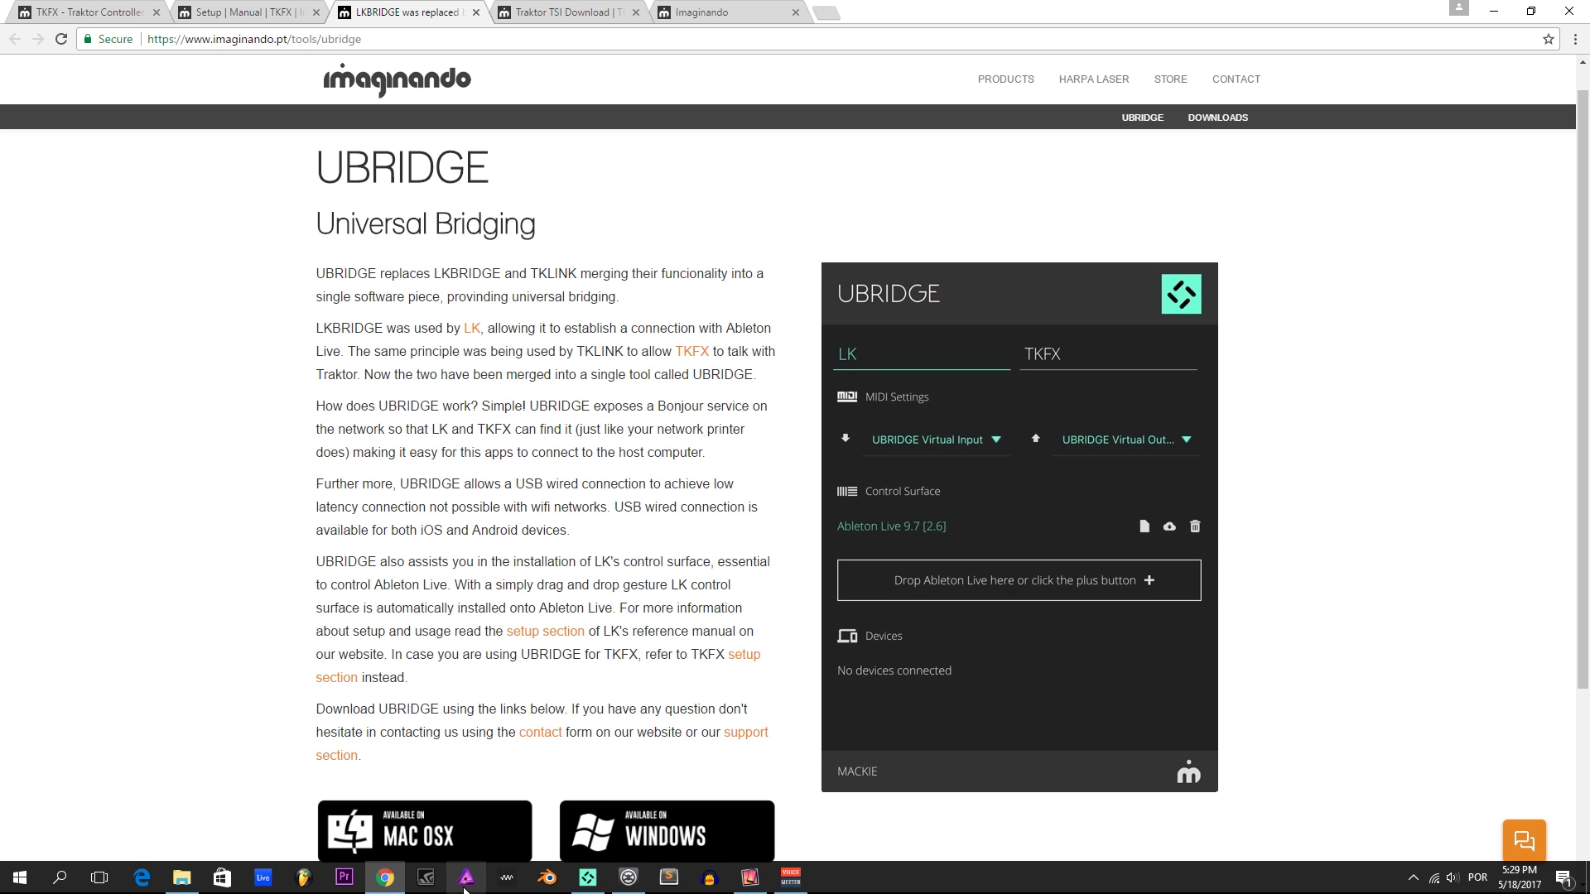
pyautogui.click(590, 880)
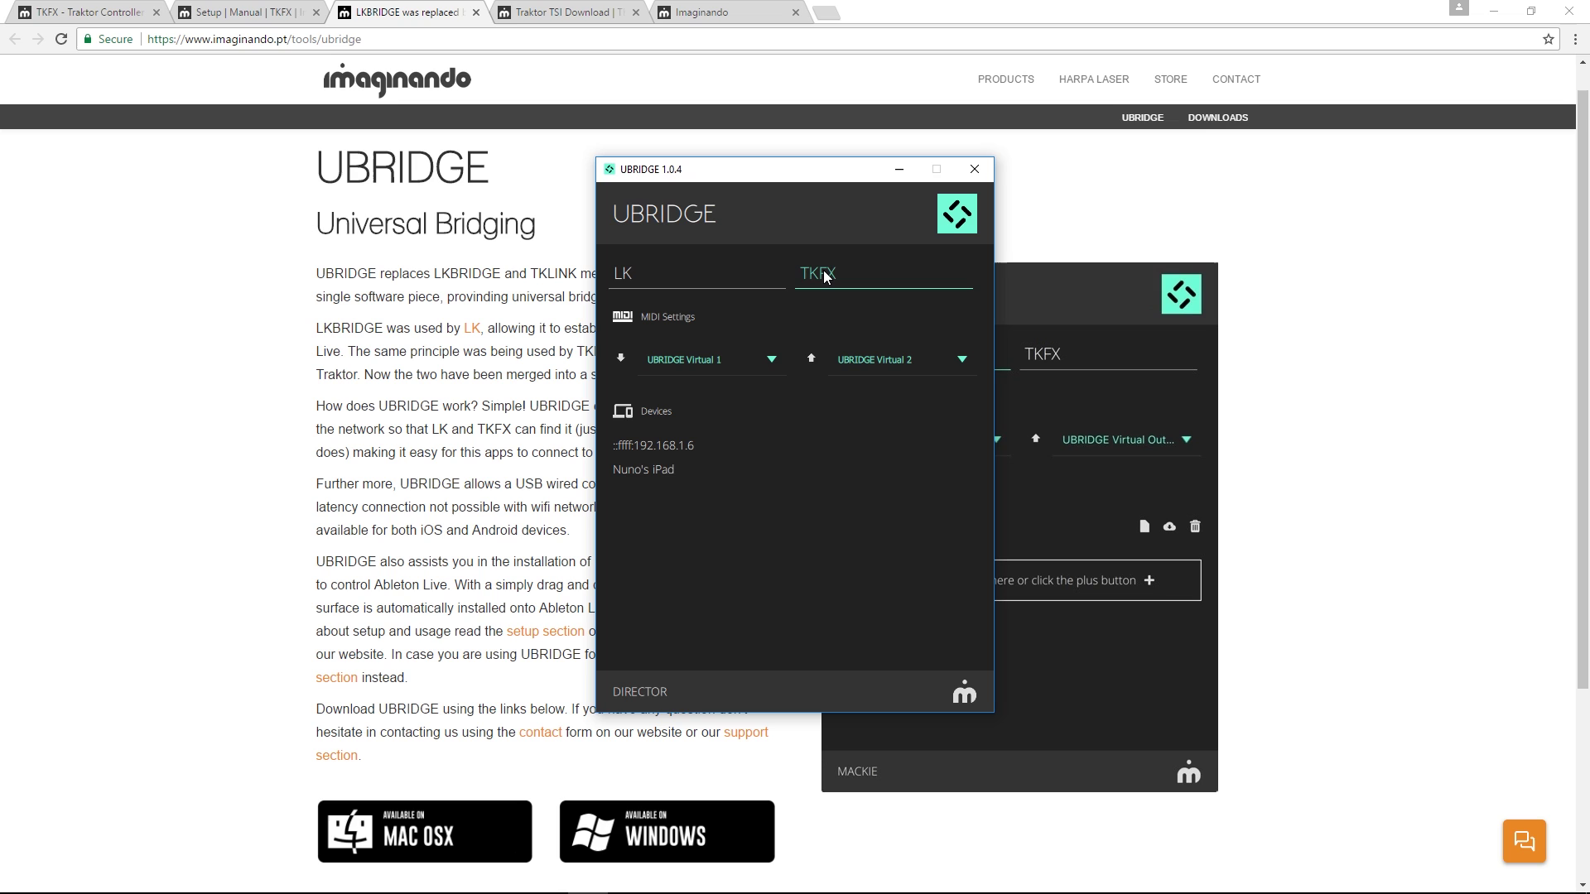
# Step: Keep UBRIDGE Virtual 1 as input and UBRIDGE Virtual 2 as output, then minimise UBRIDGE
pyautogui.click(741, 364)
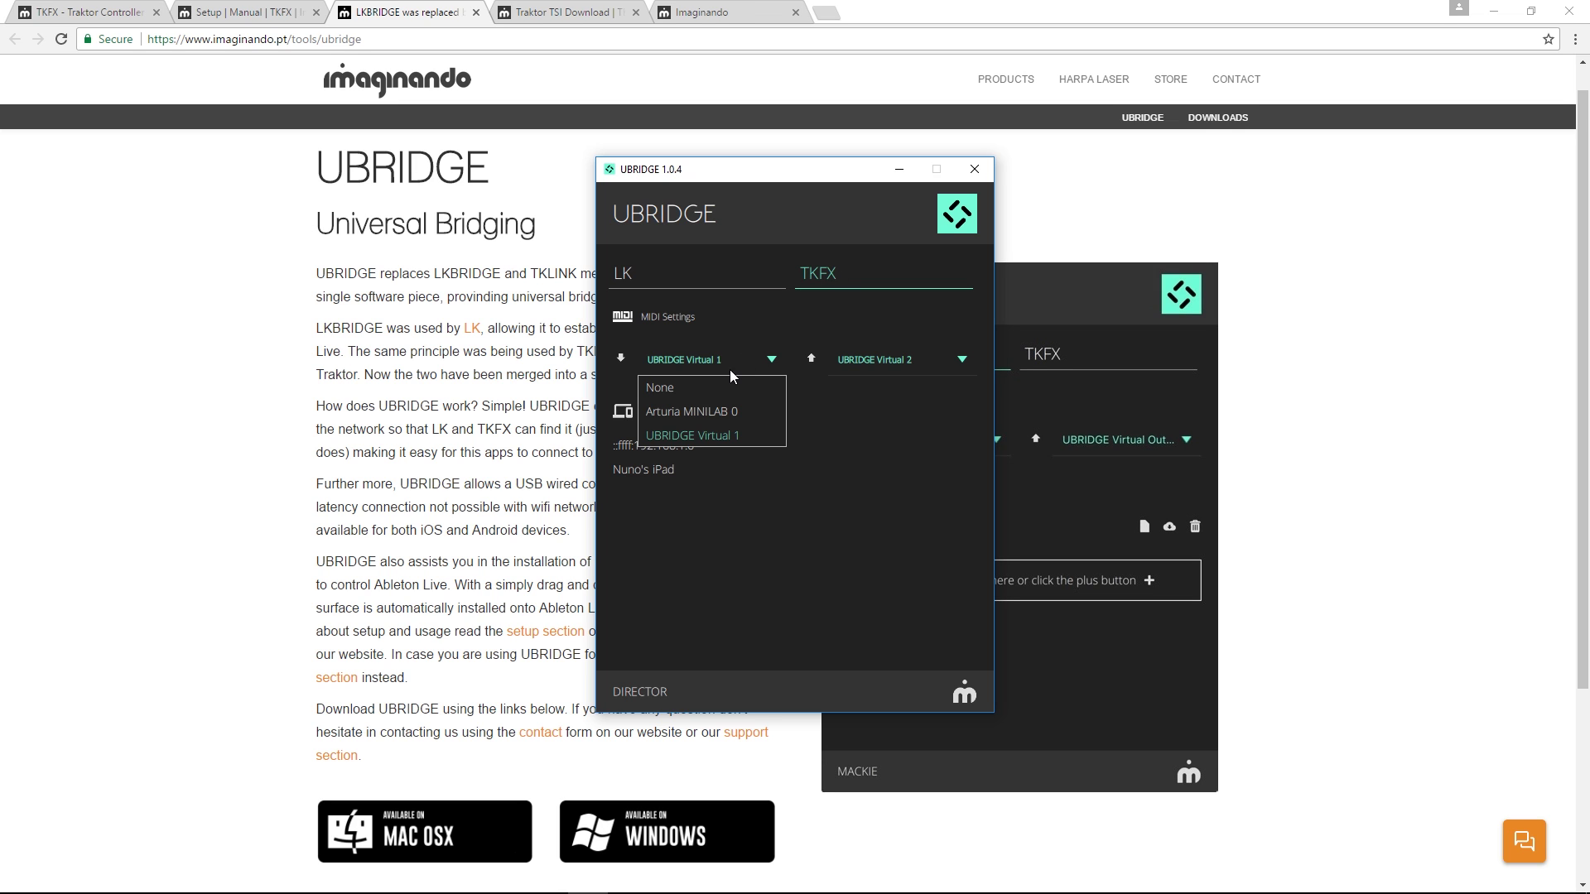
pyautogui.click(705, 436)
pyautogui.click(844, 363)
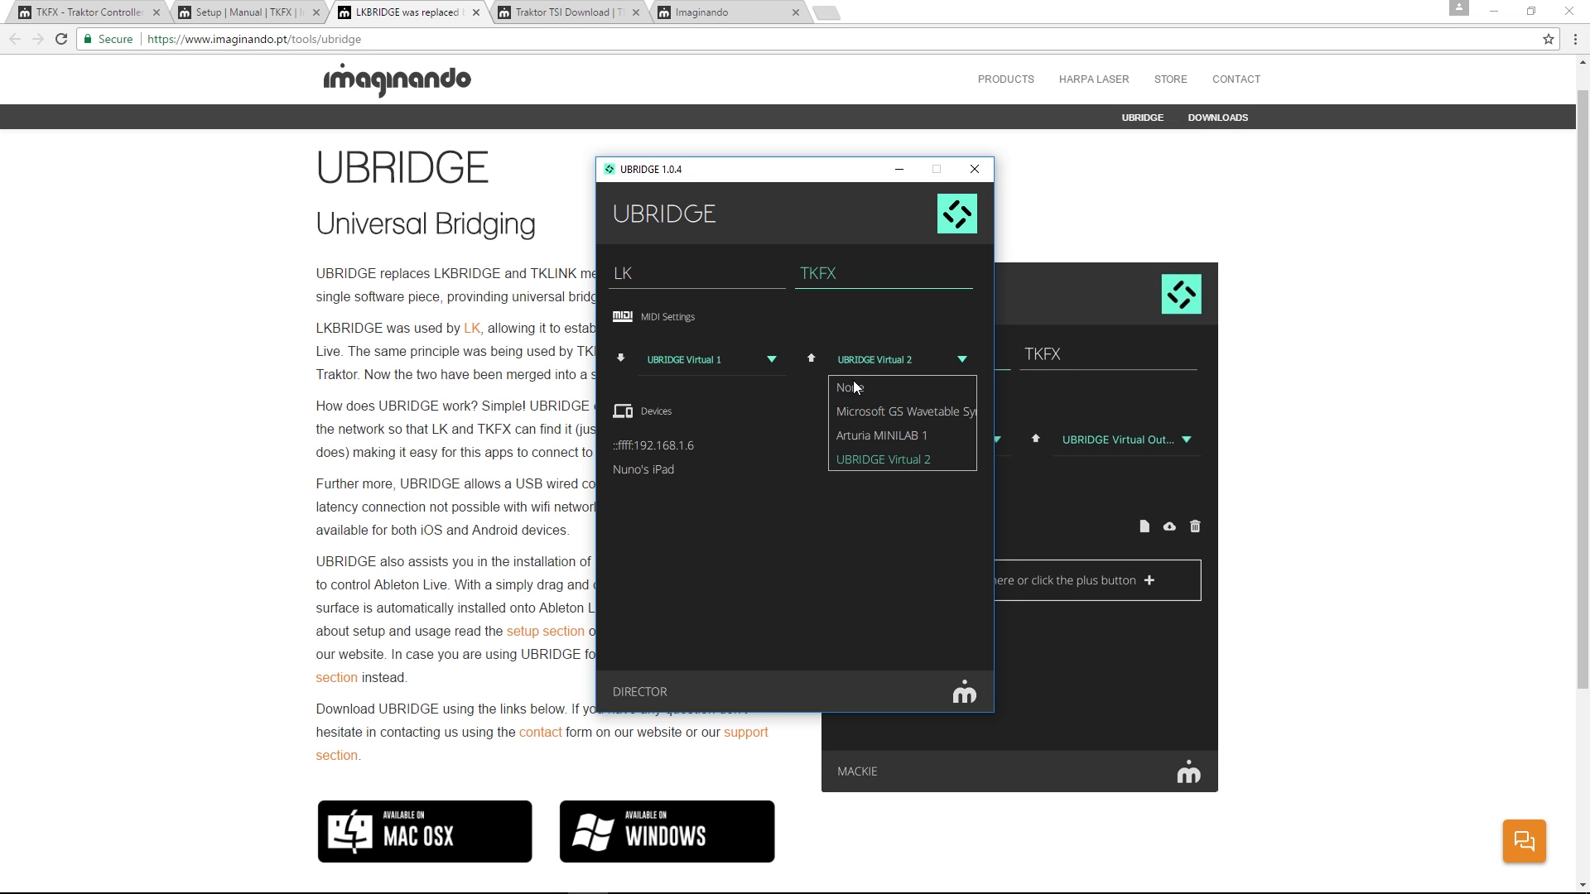
pyautogui.click(867, 455)
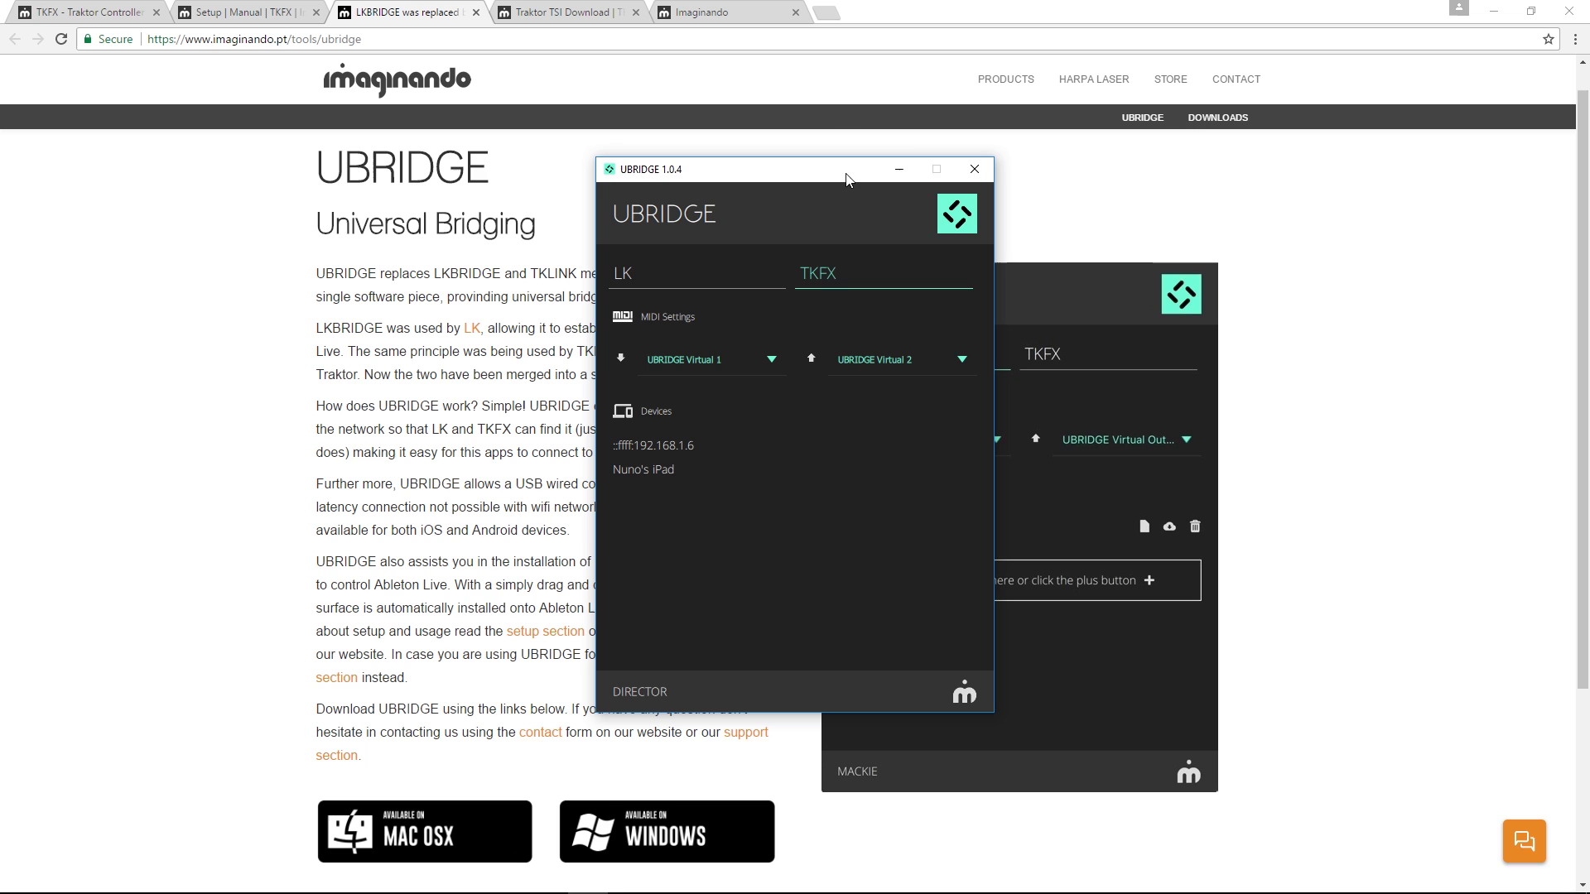
pyautogui.click(898, 171)
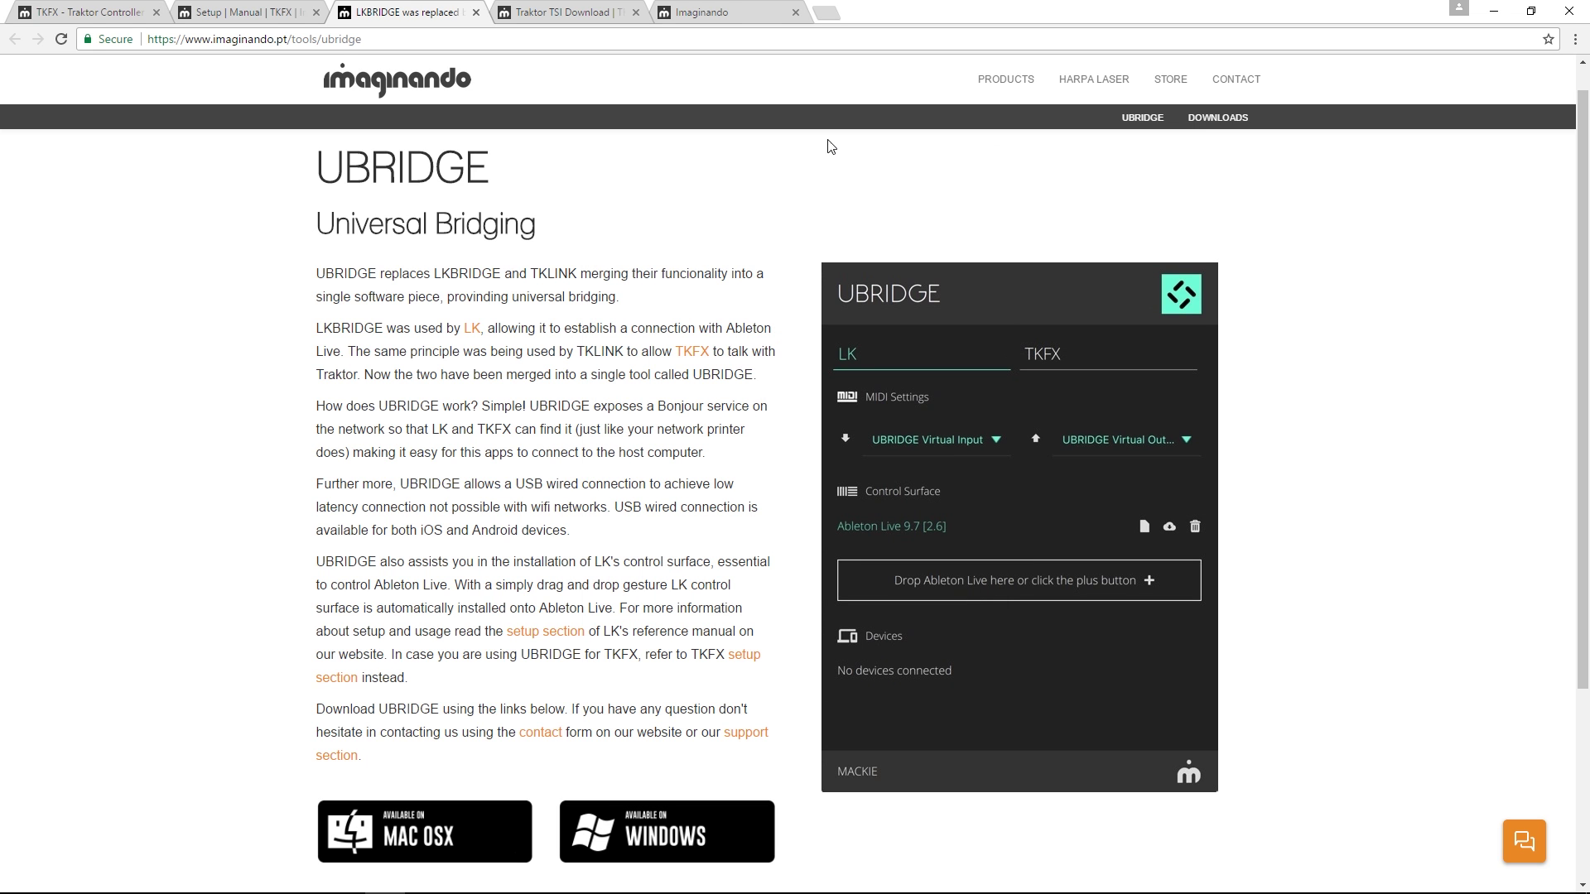
# Step: Switch to the Imaginando TKFX Mapping 'Select your download' page in Chrome
pyautogui.click(572, 8)
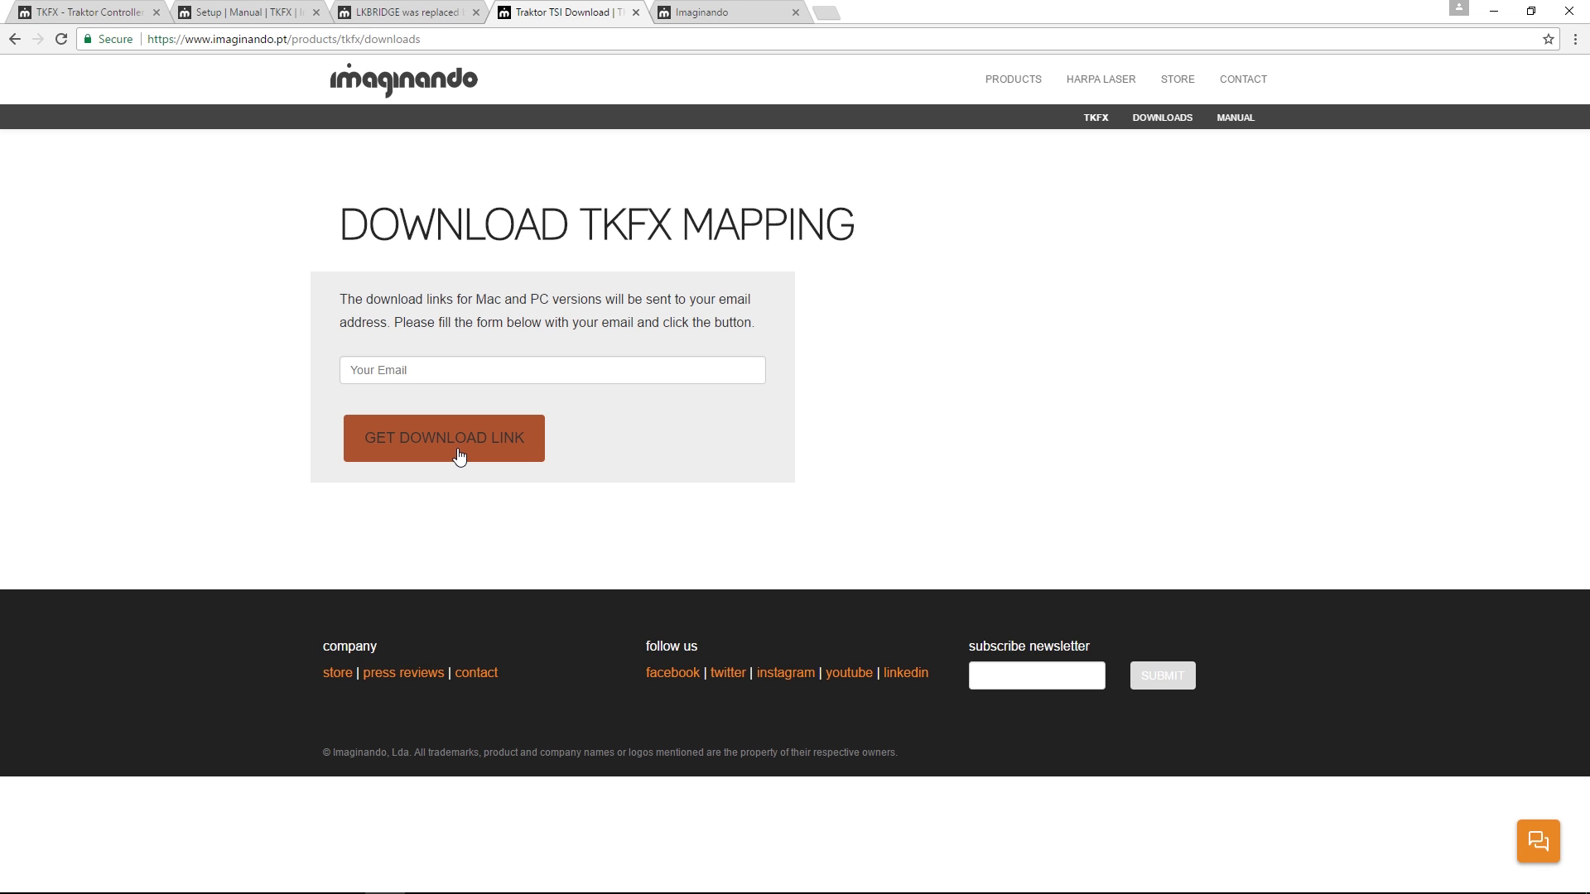
pyautogui.click(728, 12)
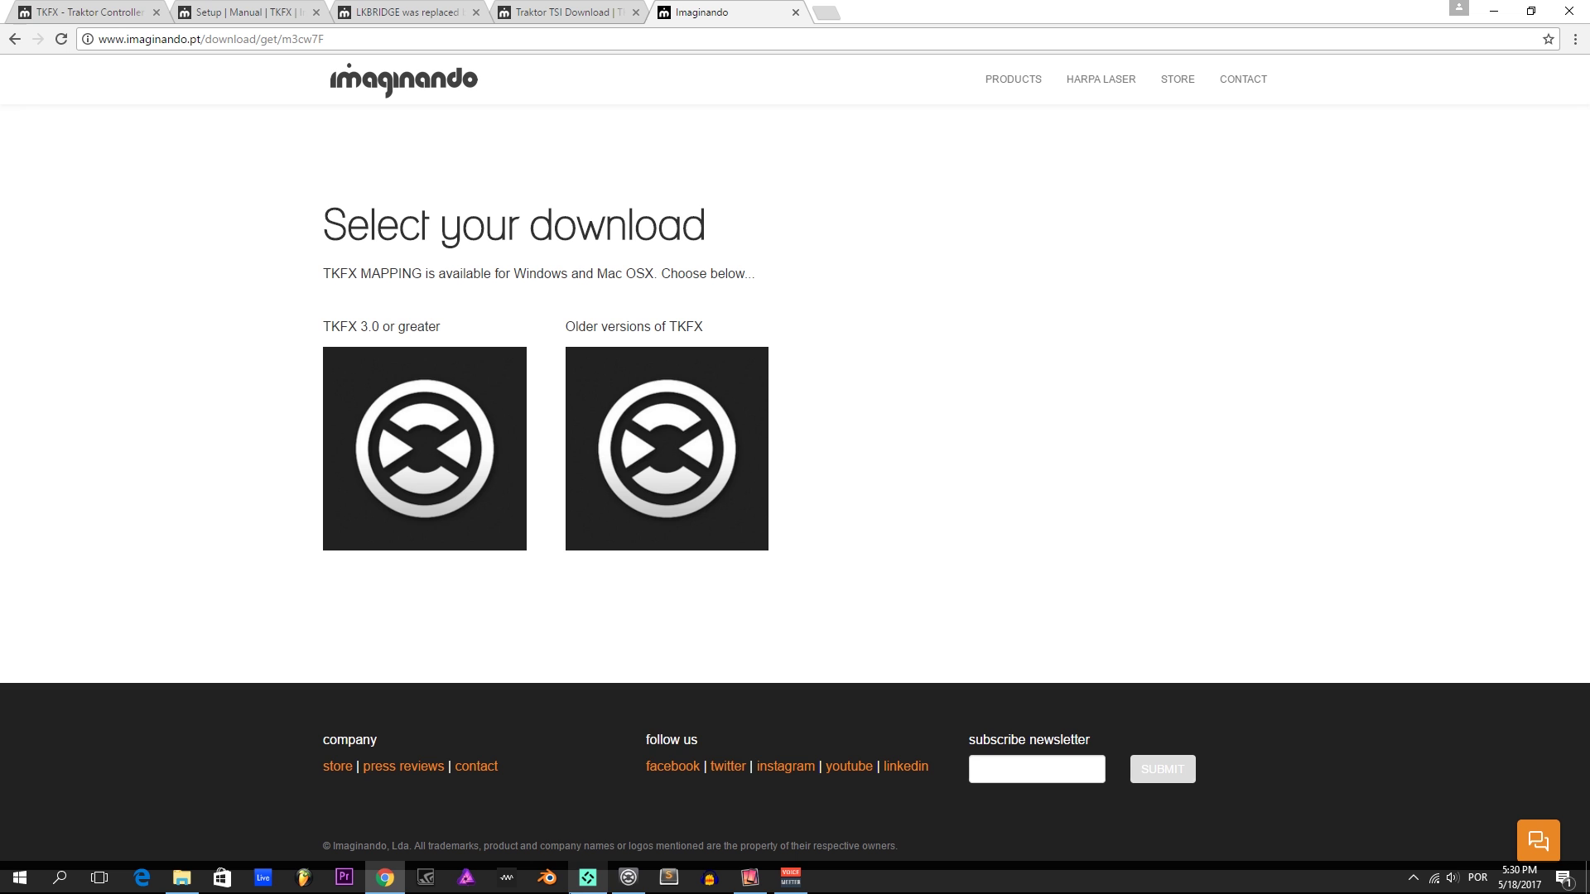
# Step: Import tkfx-mapping-3.0.tsi through Traktor's Controller Manager preferences
pyautogui.click(629, 879)
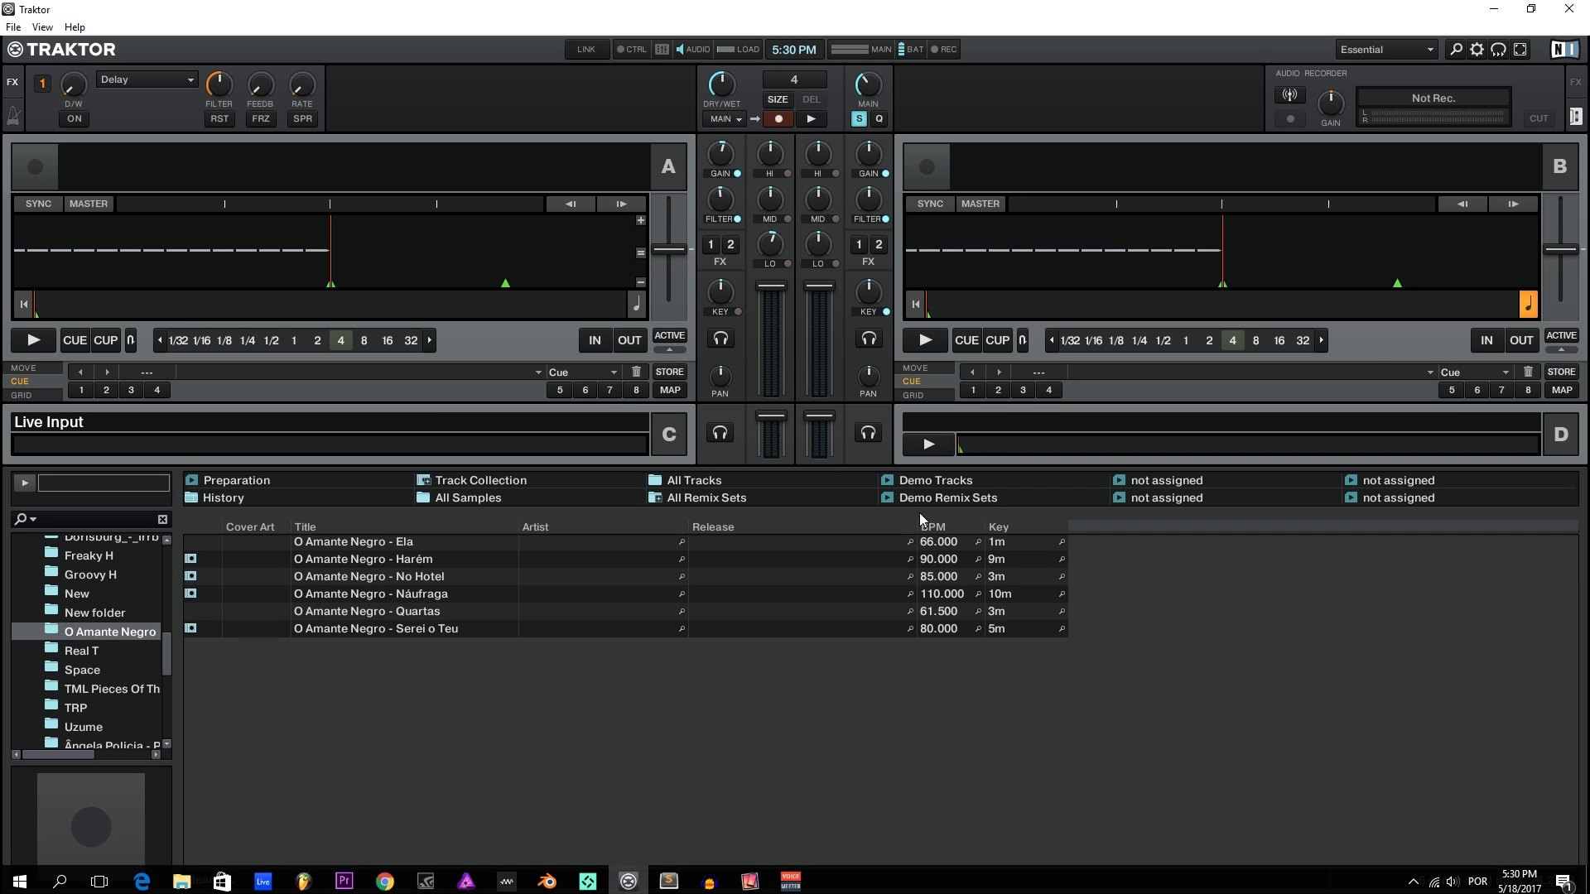
pyautogui.click(1478, 49)
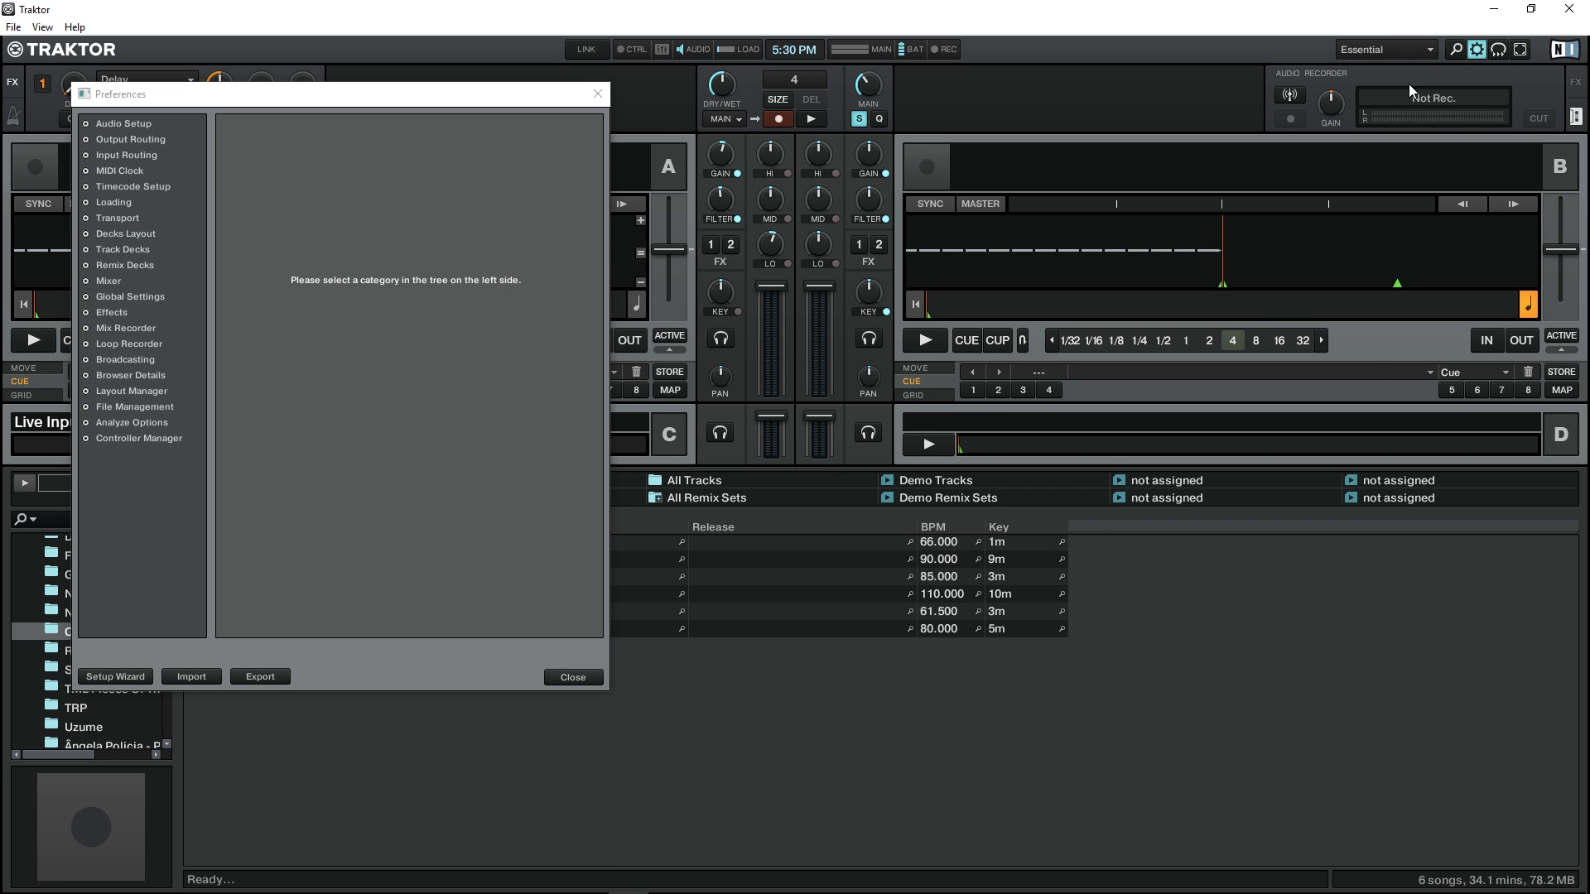
pyautogui.click(139, 439)
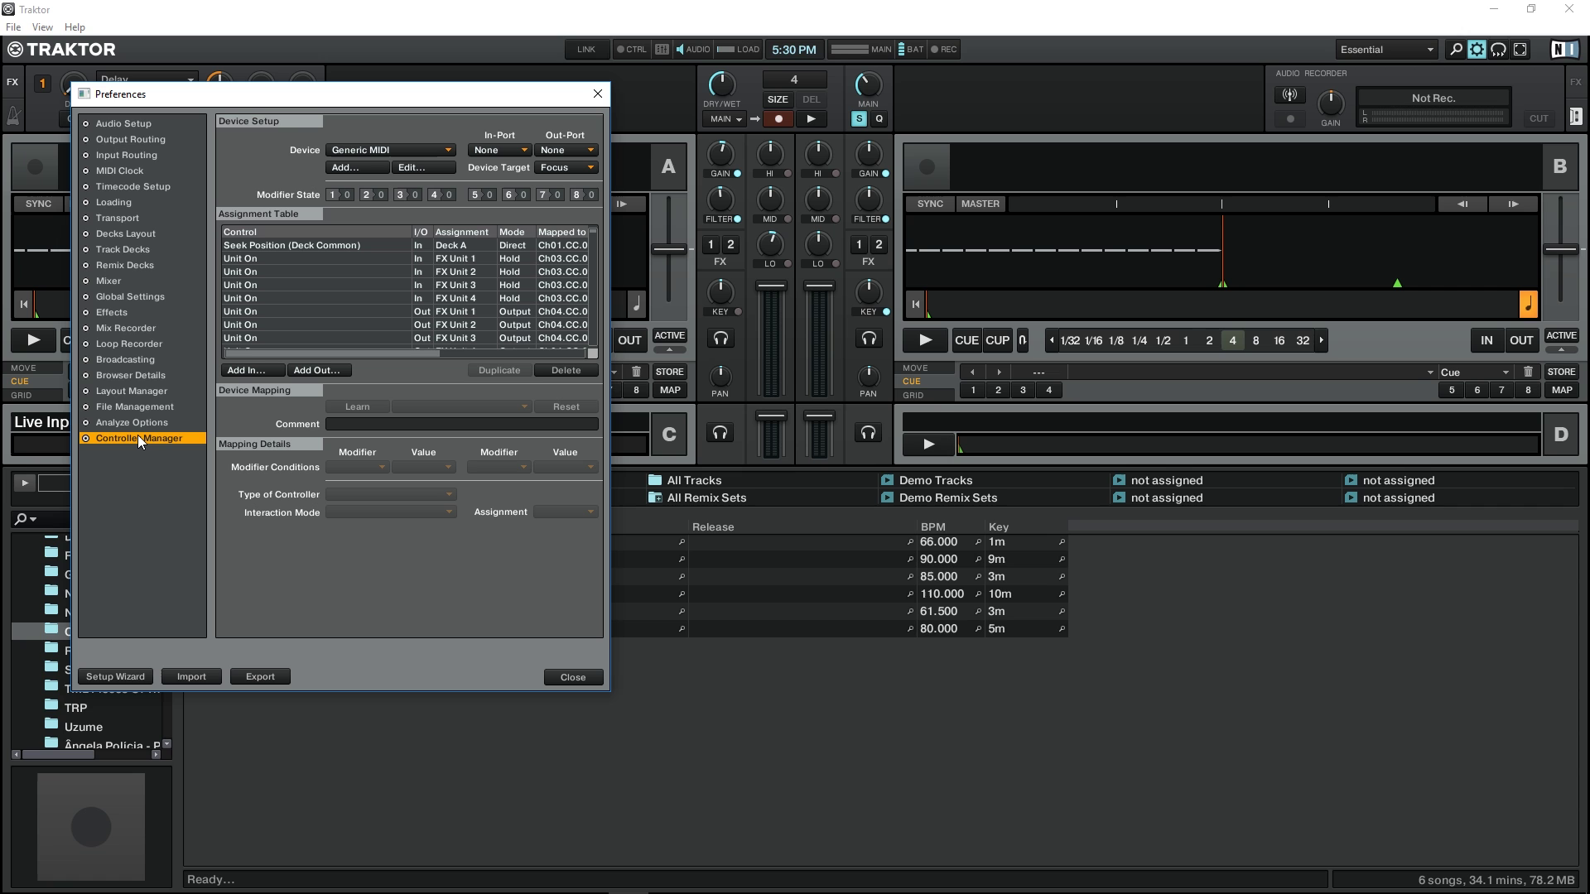
pyautogui.click(192, 676)
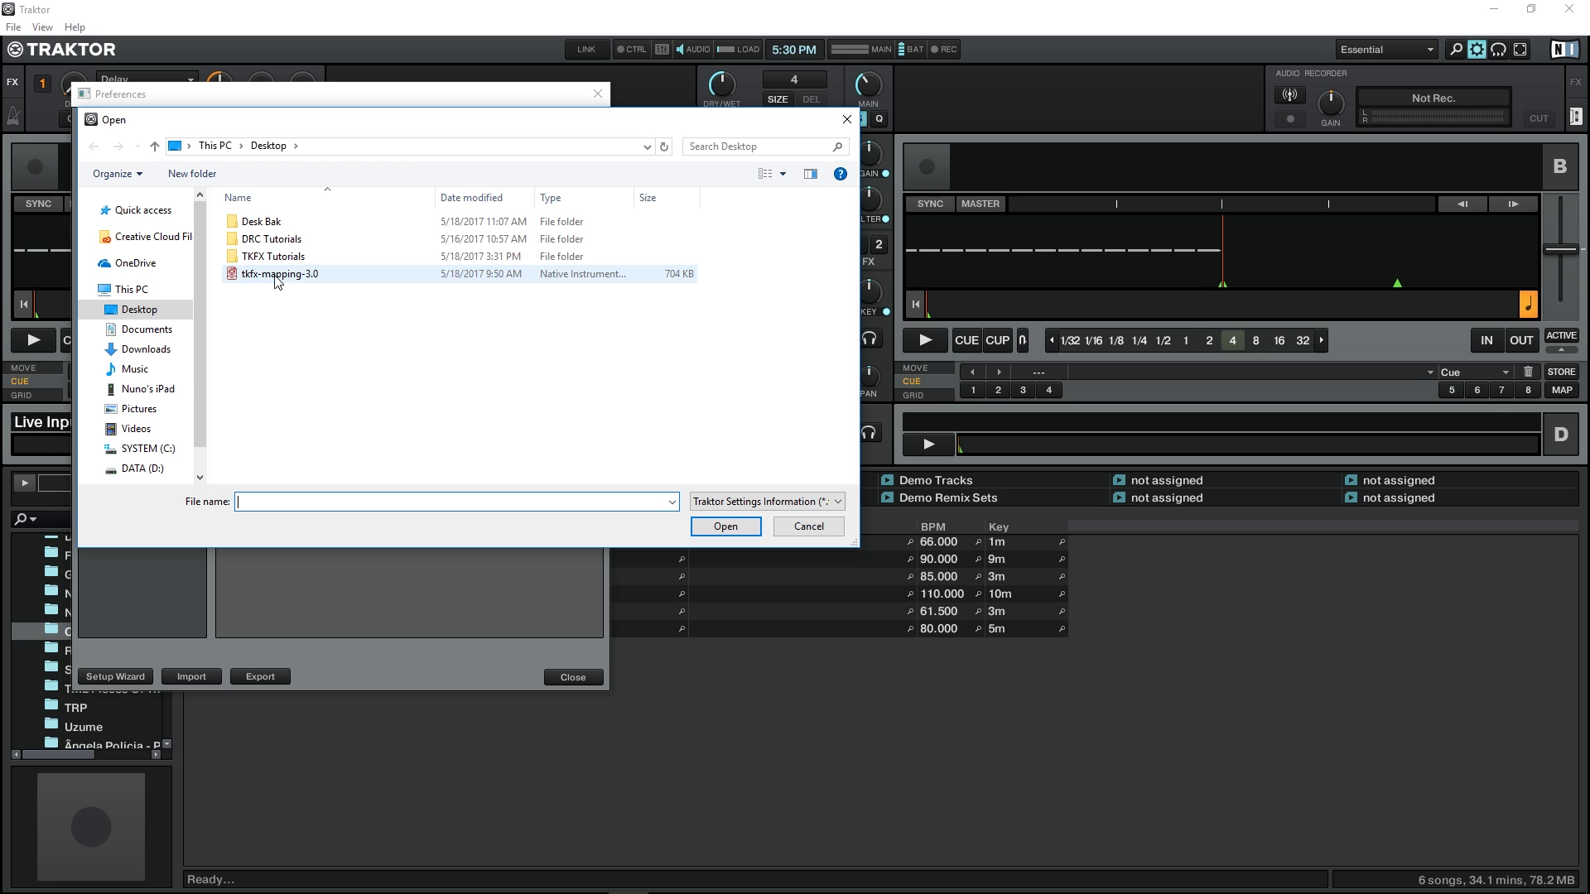
pyautogui.click(276, 275)
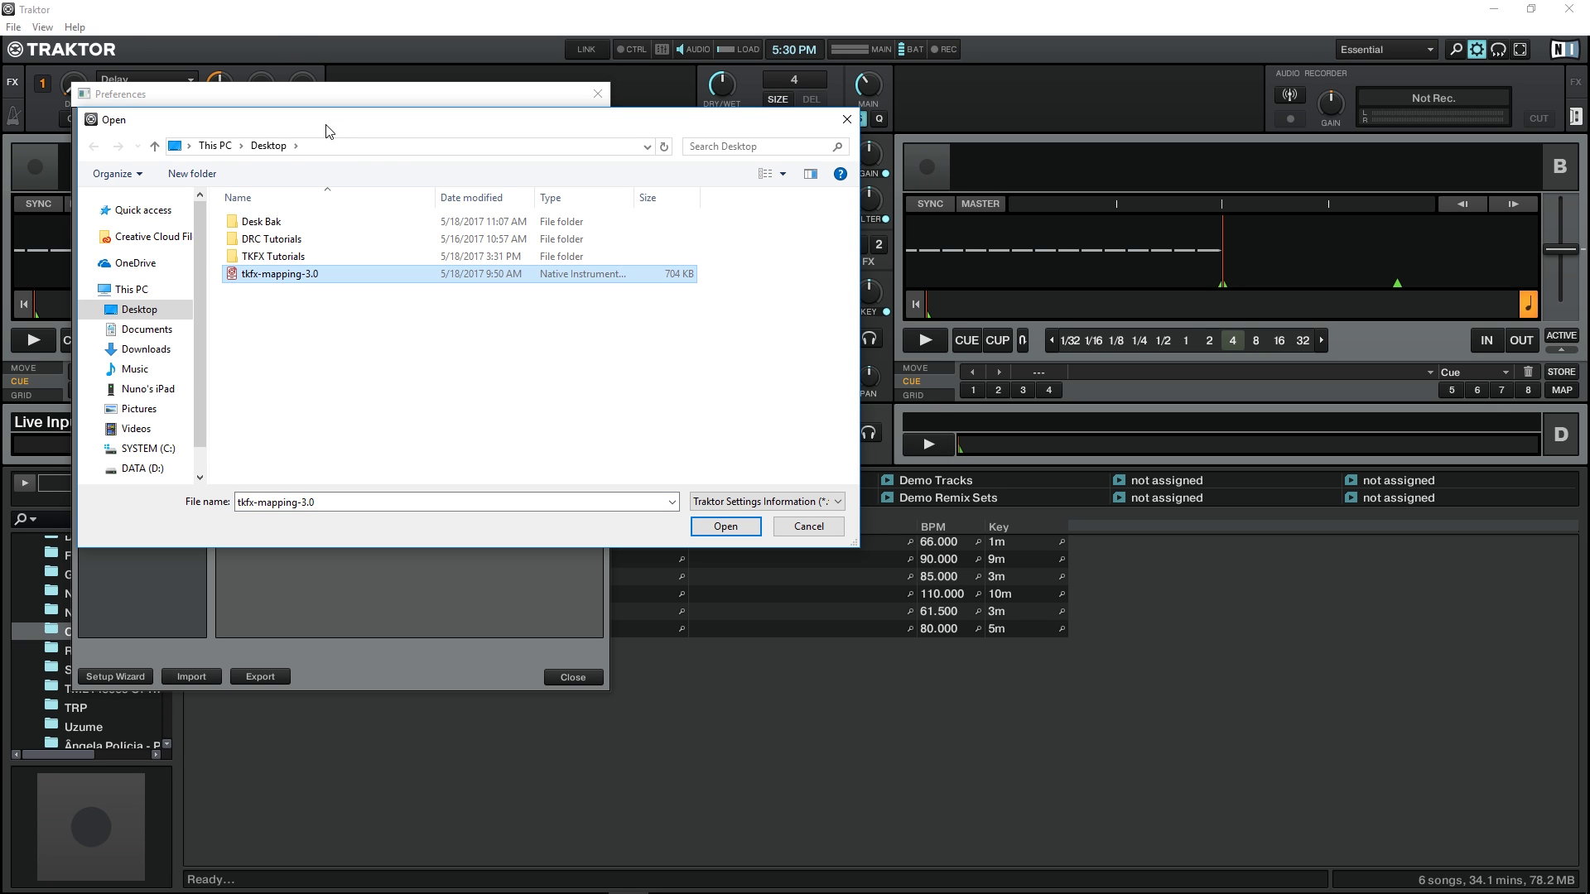
pyautogui.click(717, 526)
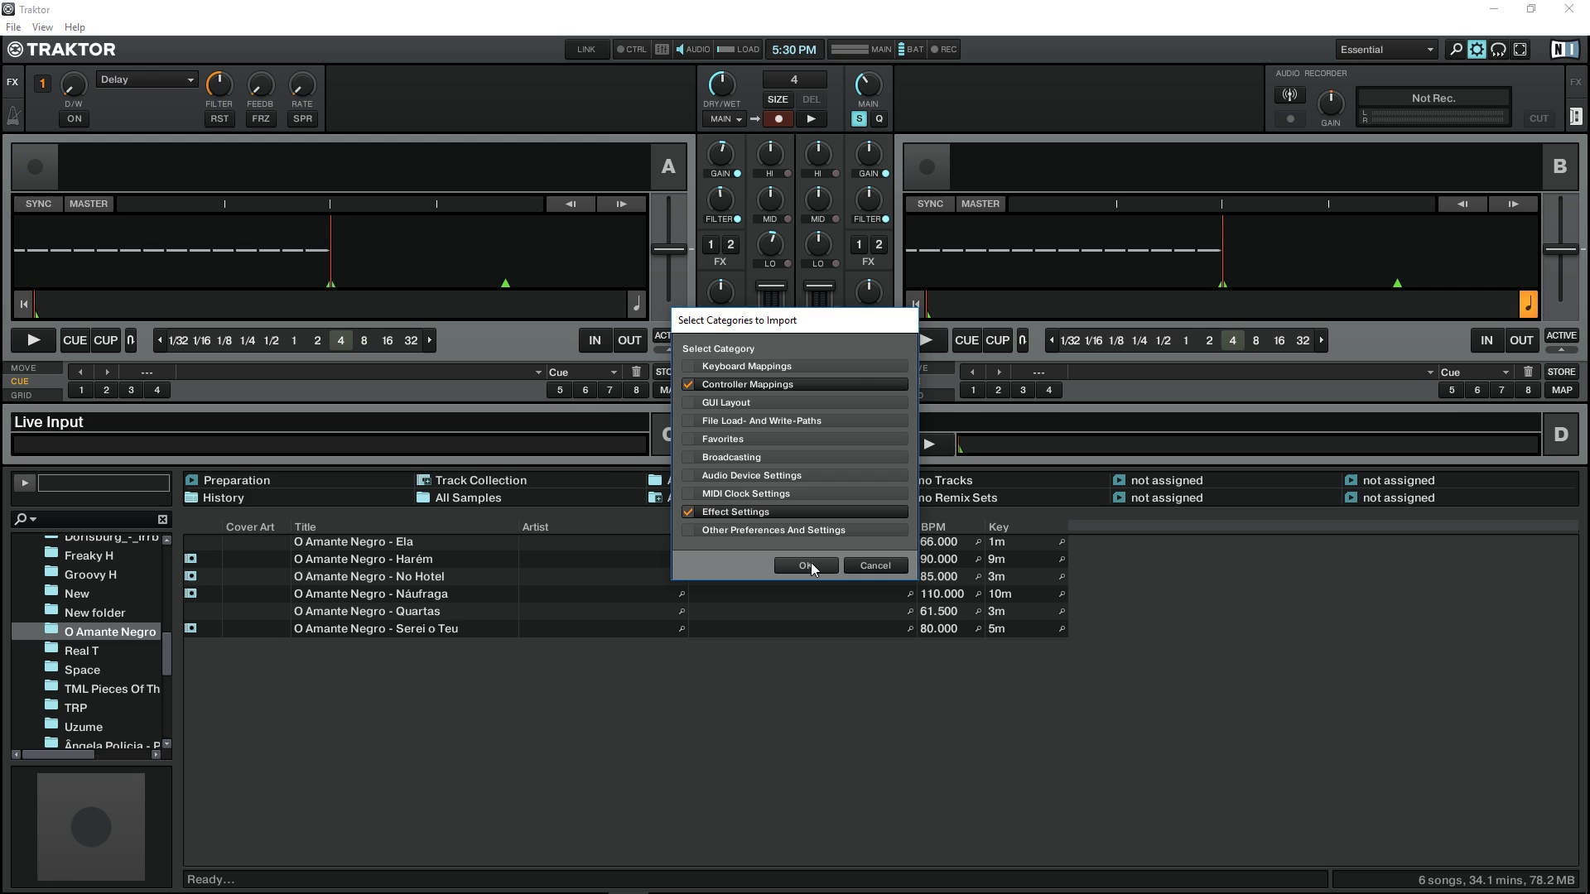
pyautogui.click(807, 566)
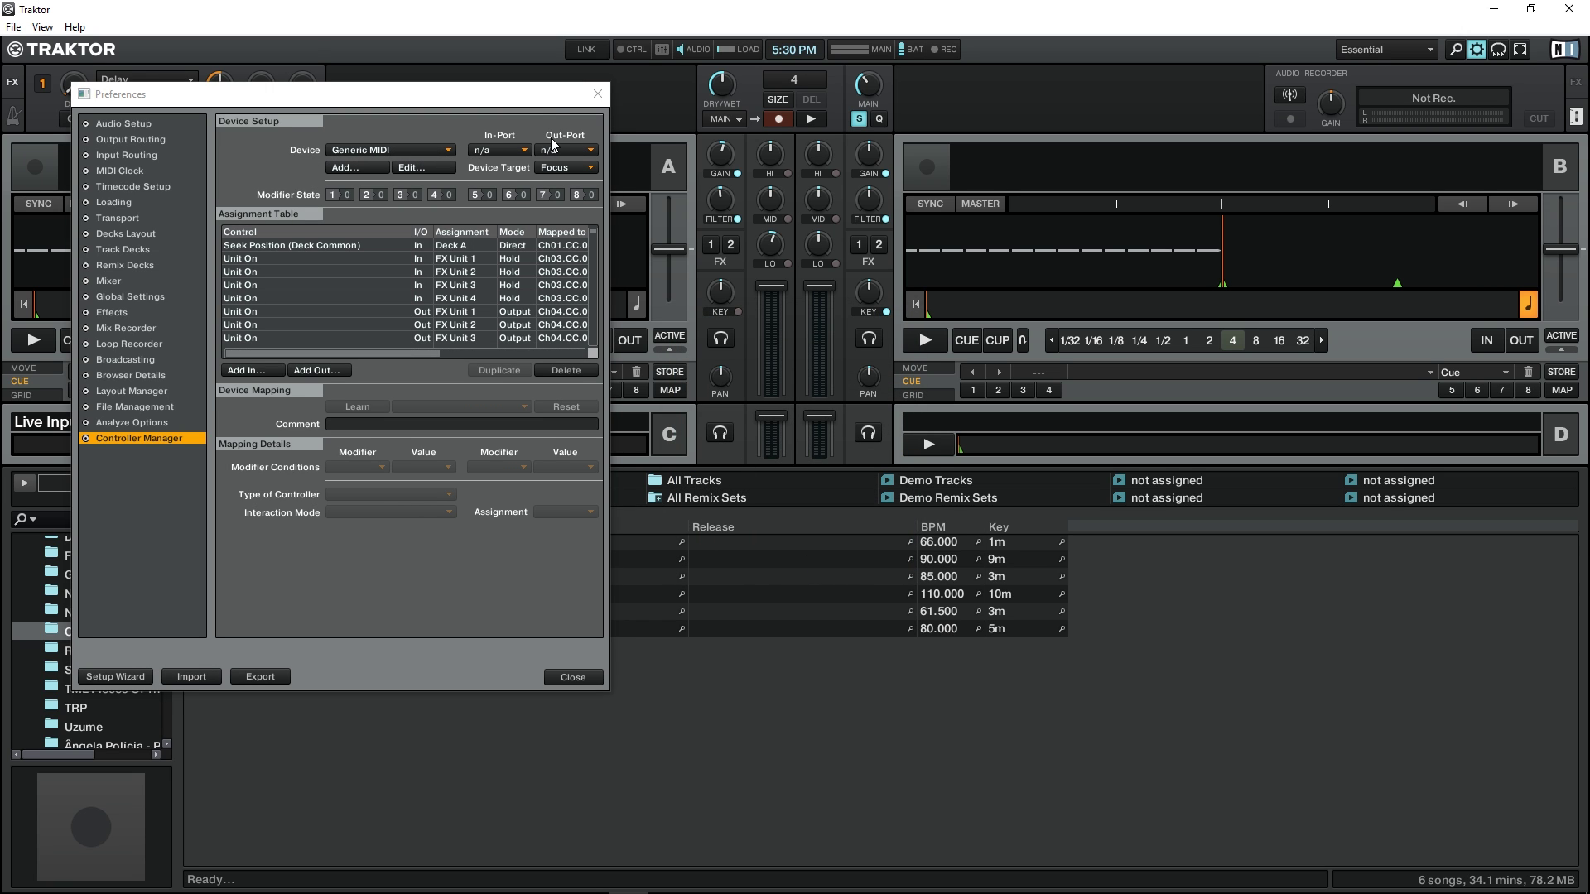
# Step: Set the mapping's In-Port and Out-Port both to UBRIDGE Virtual
pyautogui.click(492, 151)
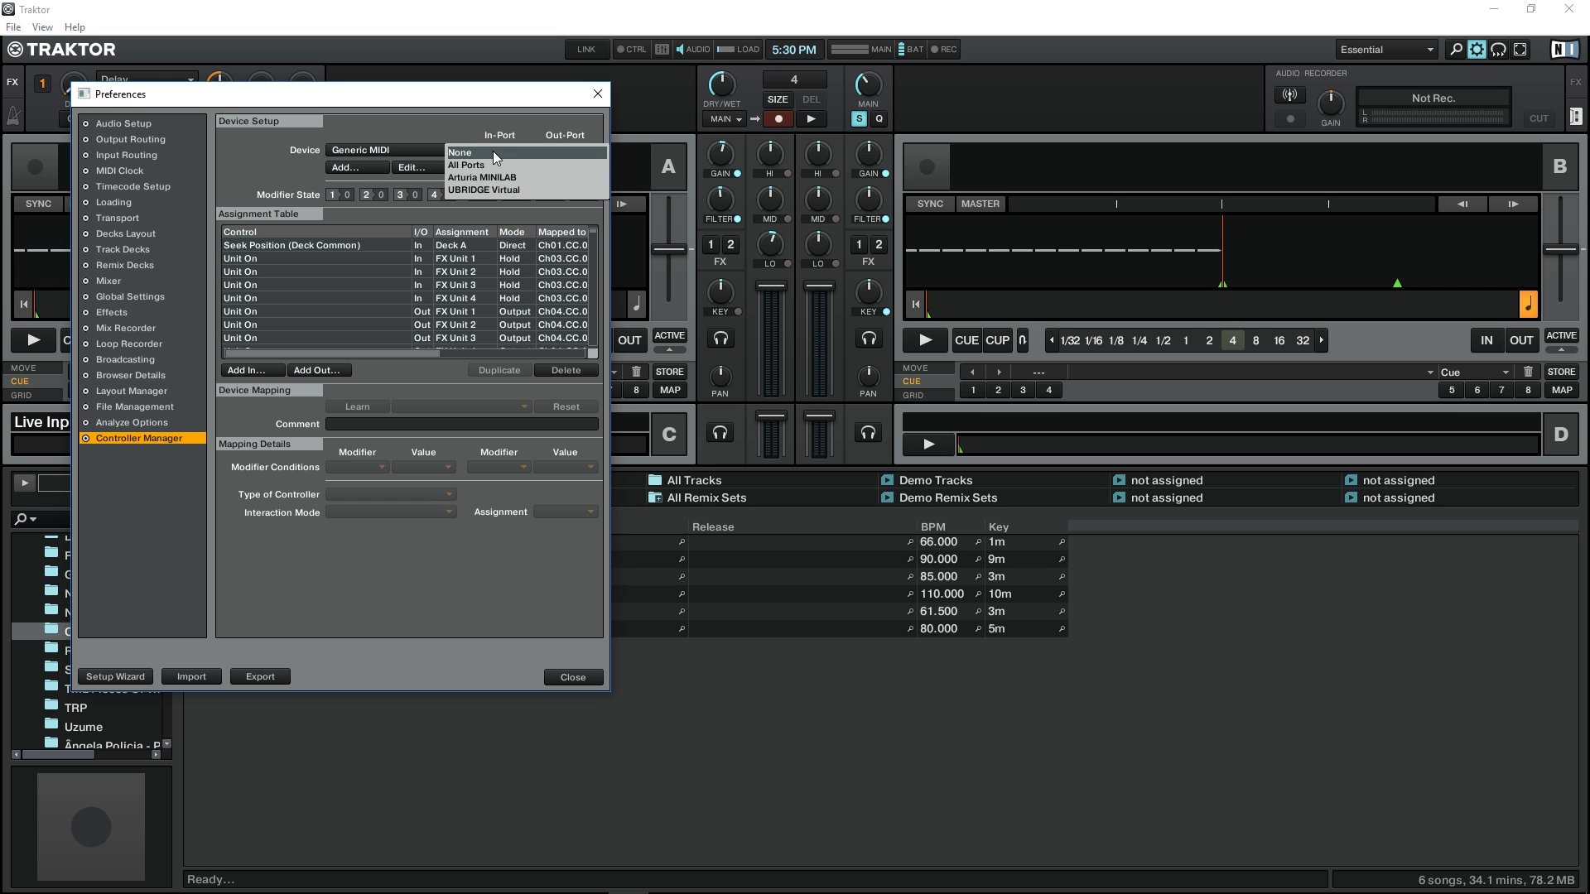
pyautogui.click(503, 191)
pyautogui.click(558, 147)
pyautogui.click(539, 189)
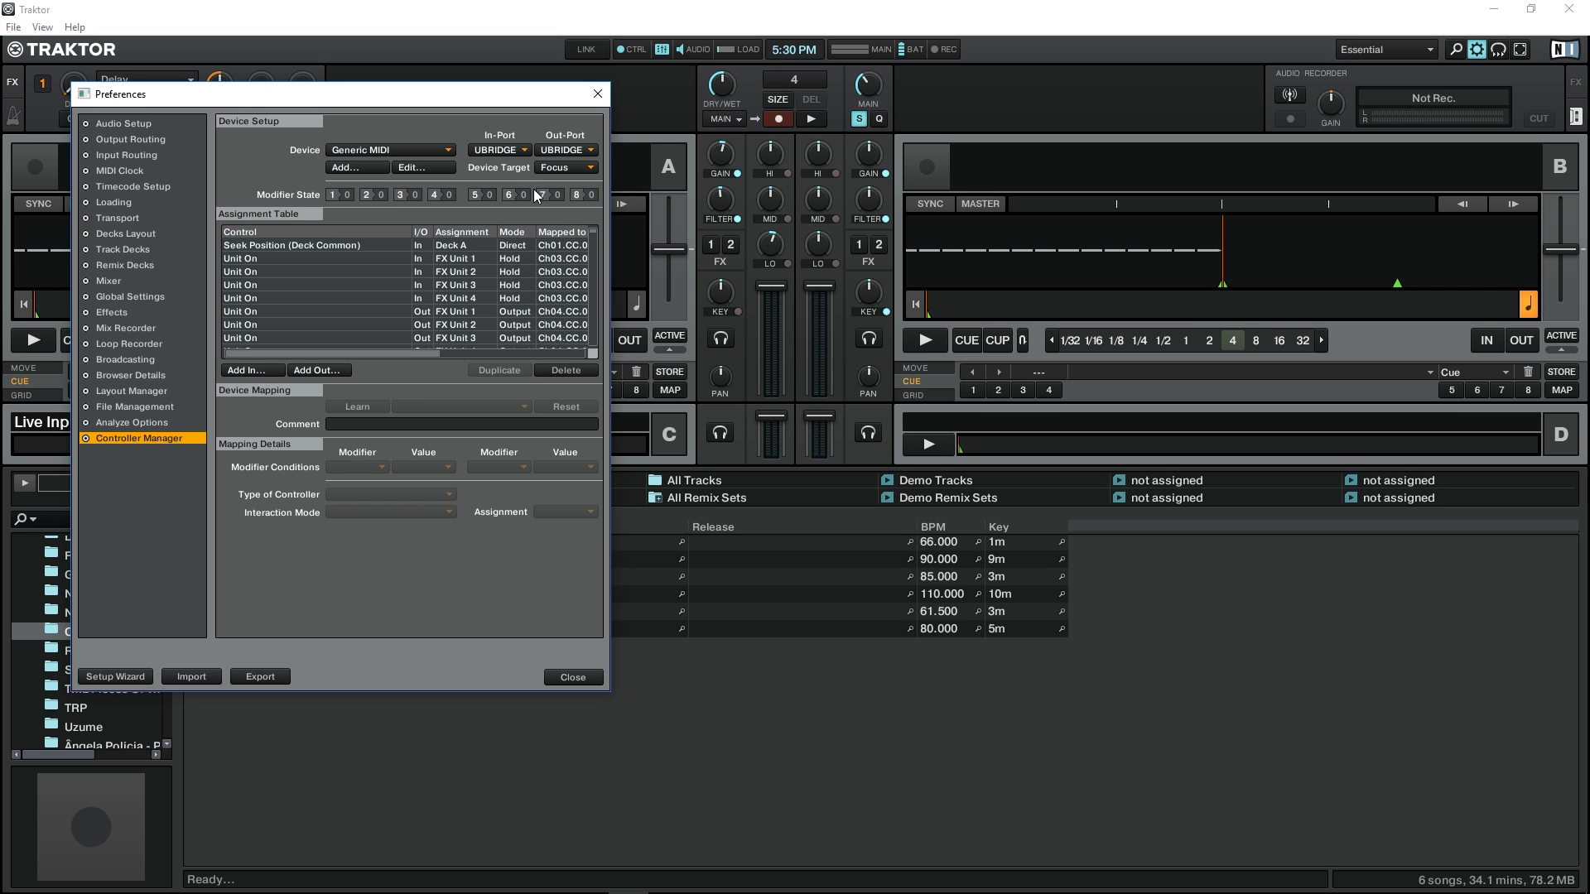
# Step: Close Traktor's preferences and bring the Reflector 2 mirrored iPad window forward
pyautogui.click(597, 97)
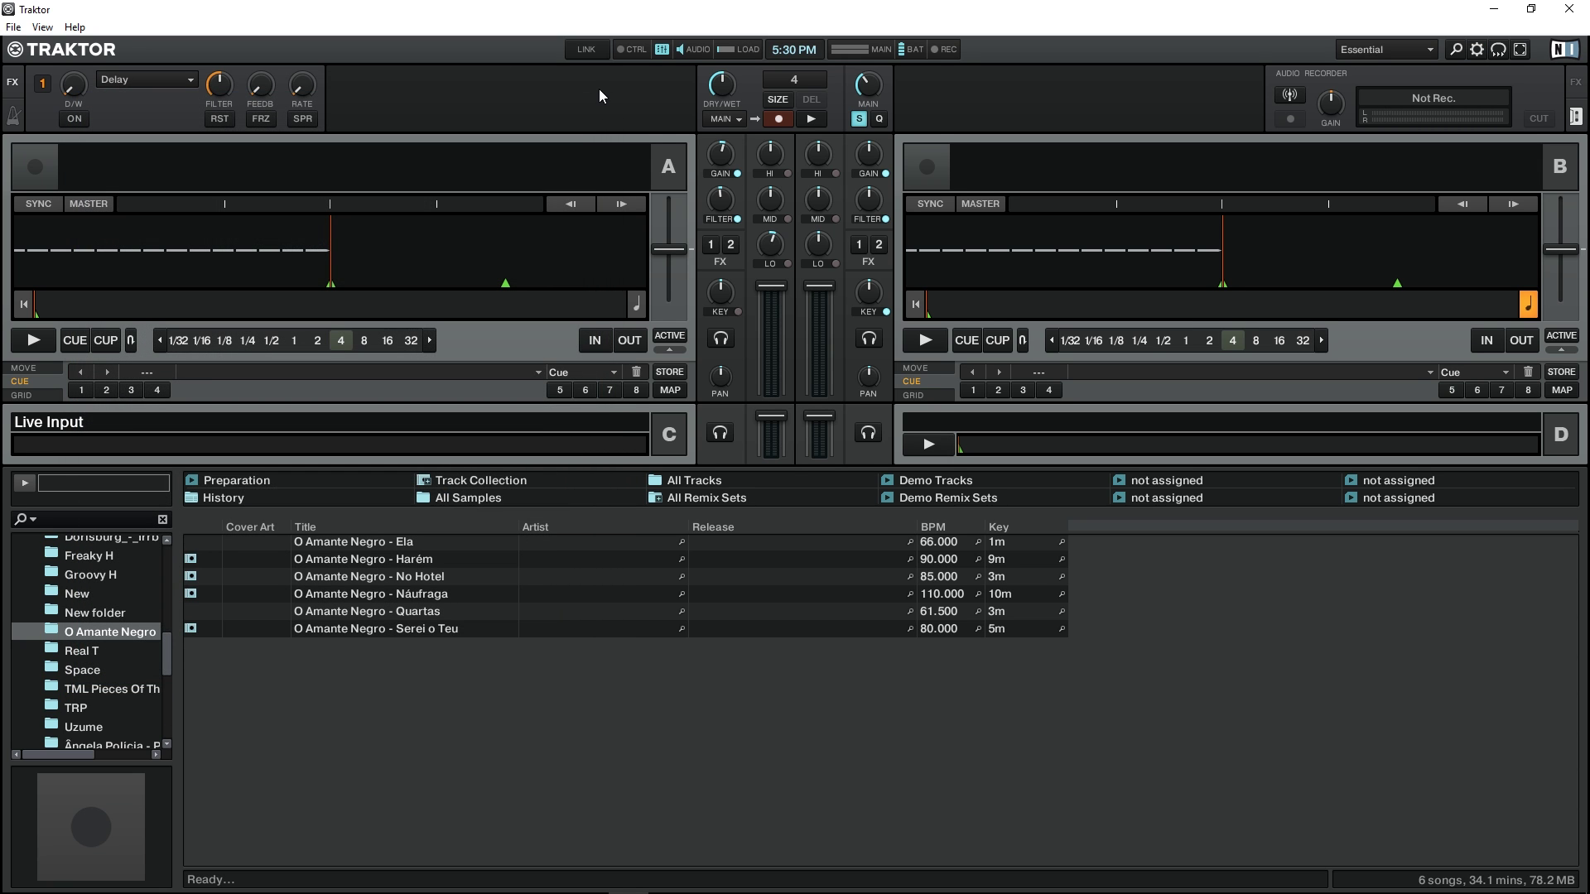
pyautogui.moveTo(626, 853)
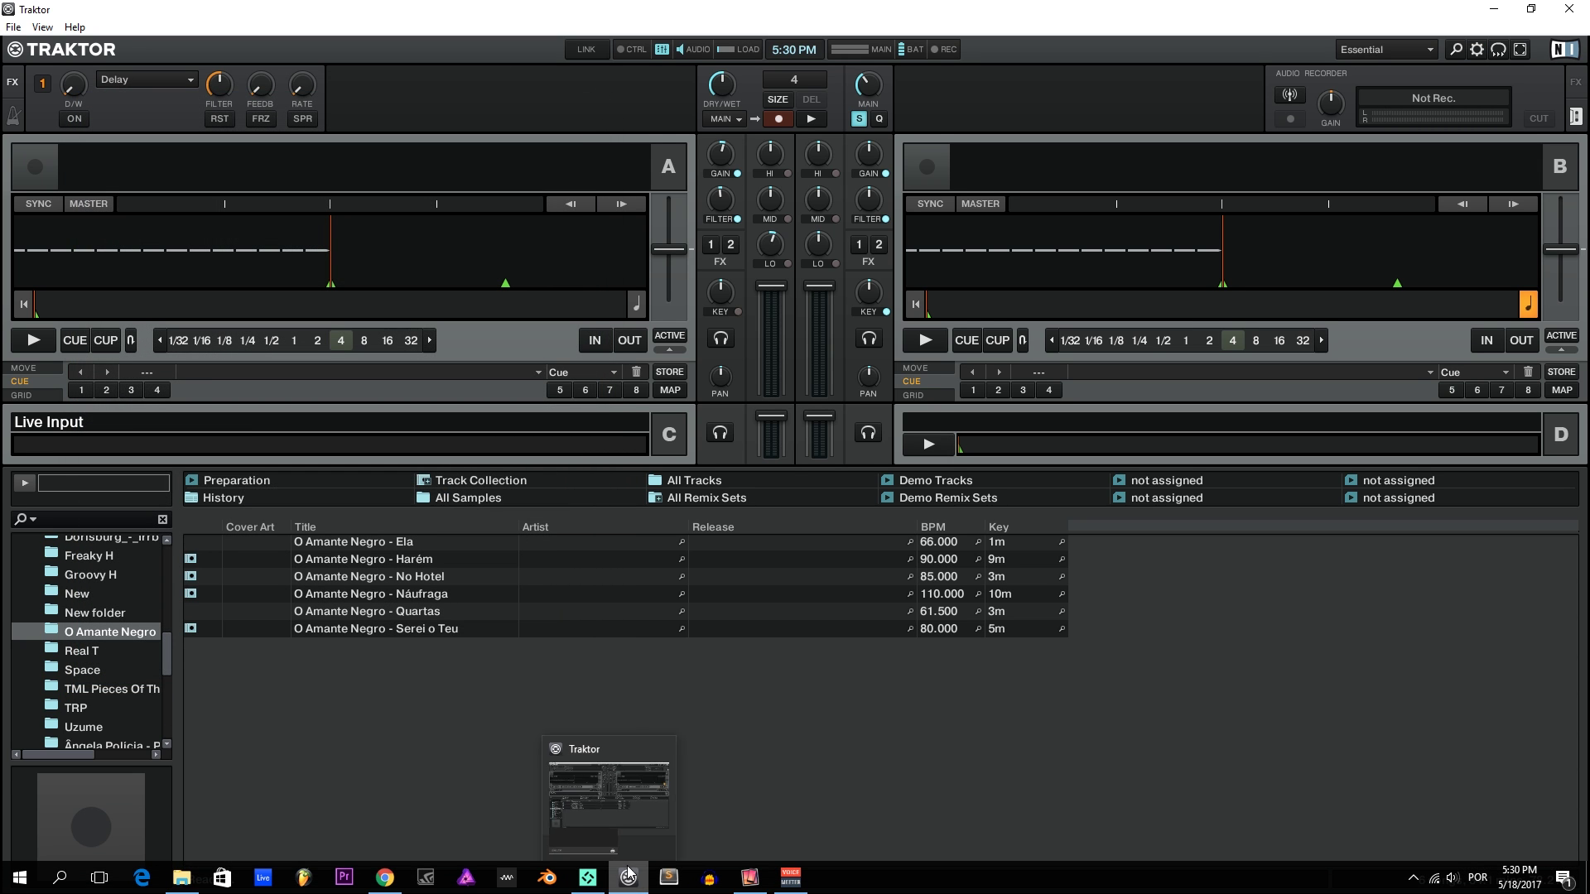
pyautogui.click(757, 879)
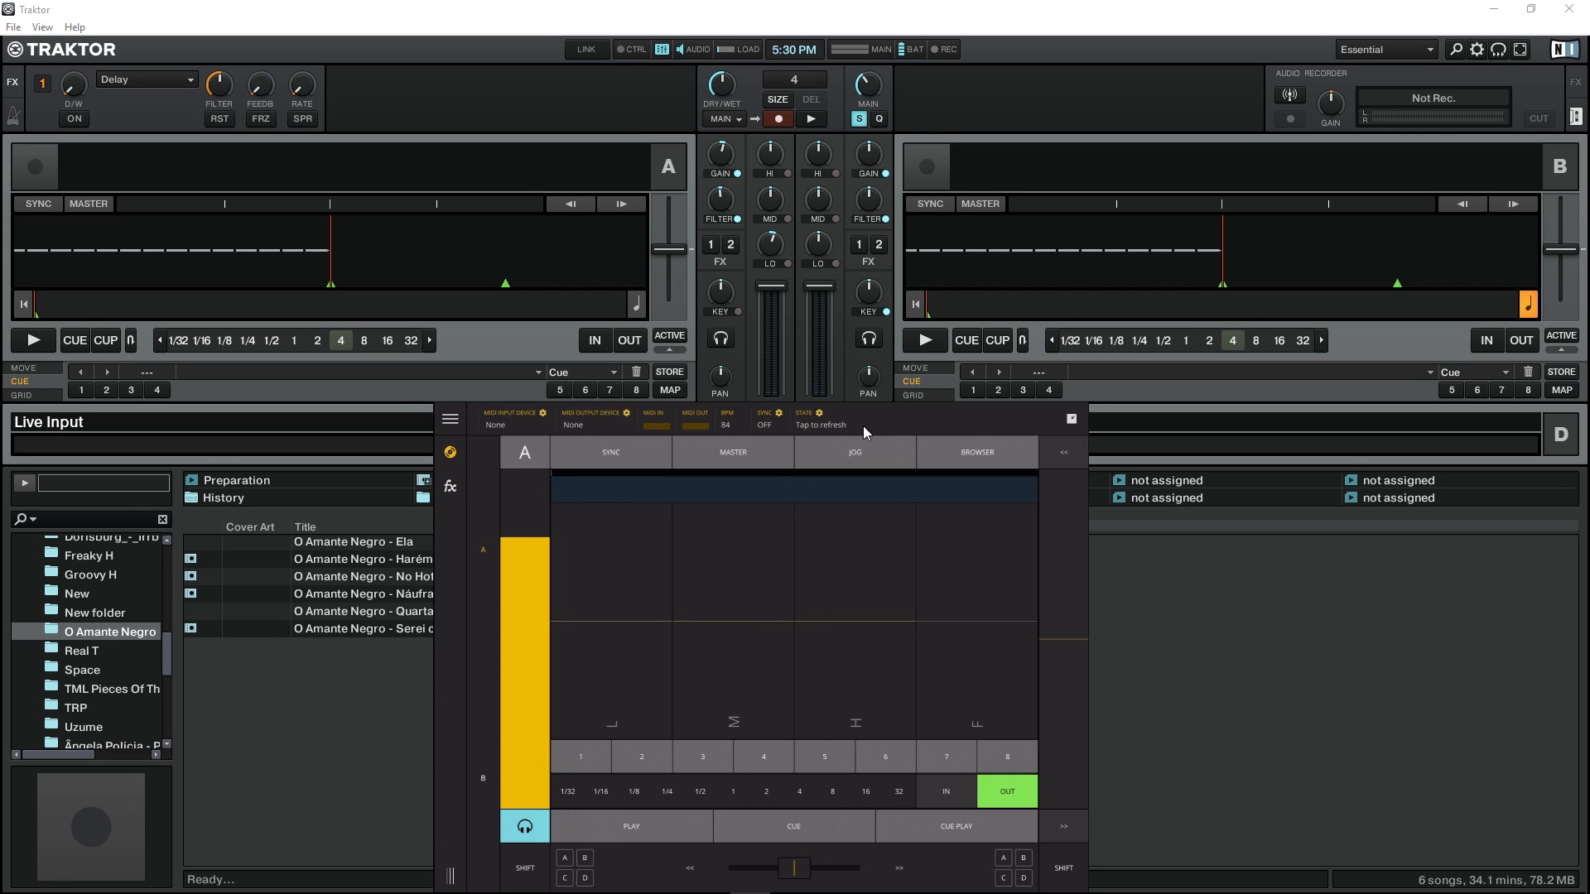
# Step: Show the Connection section of TKFX's main menu
pyautogui.click(450, 420)
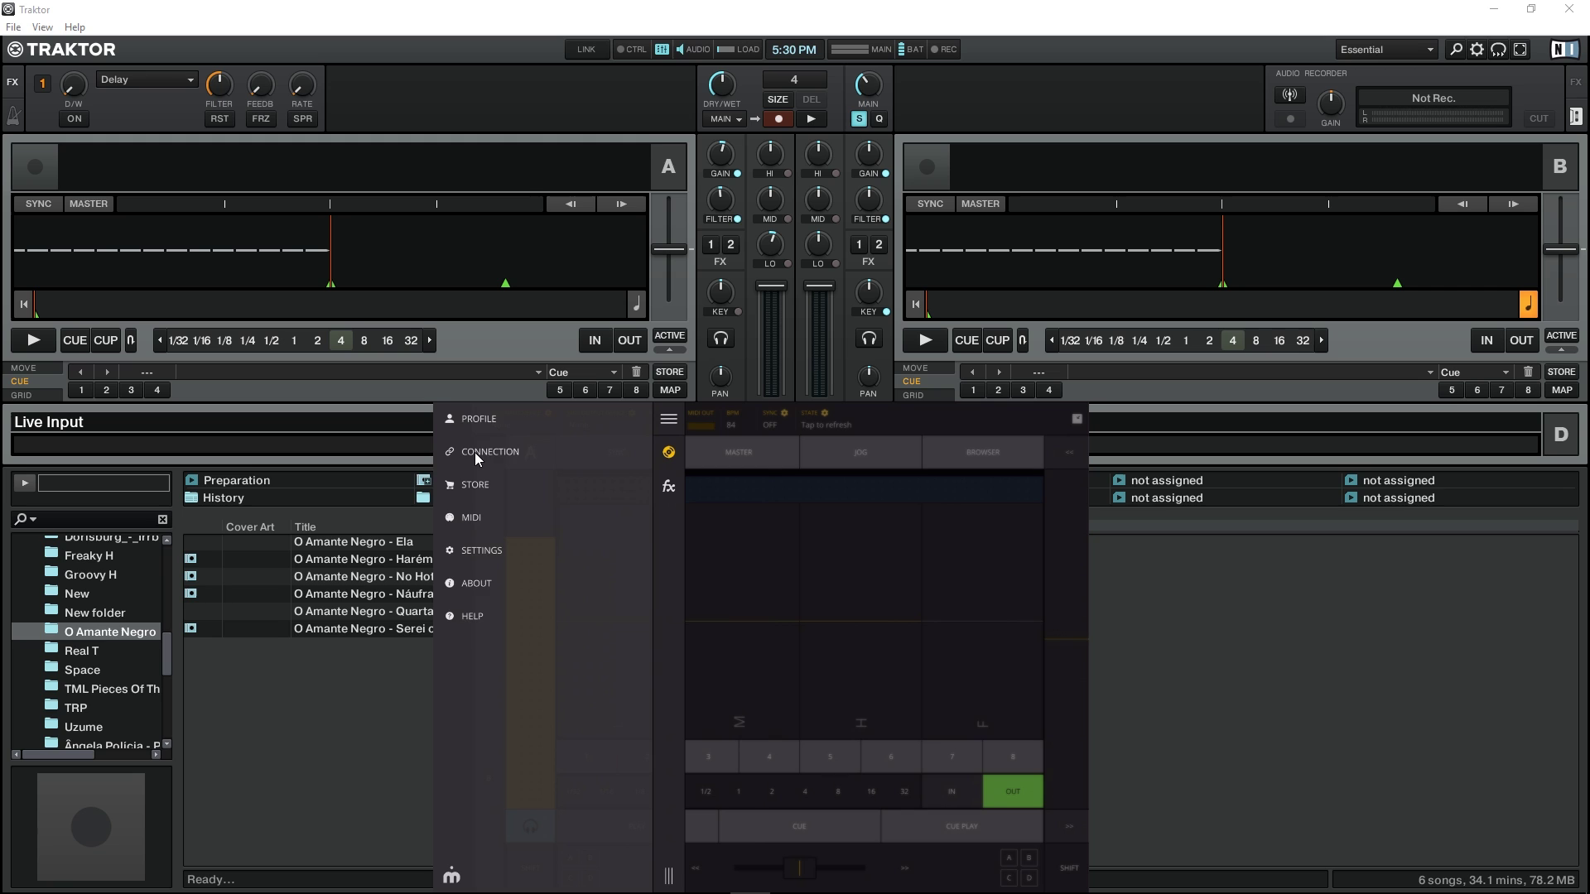
pyautogui.click(474, 452)
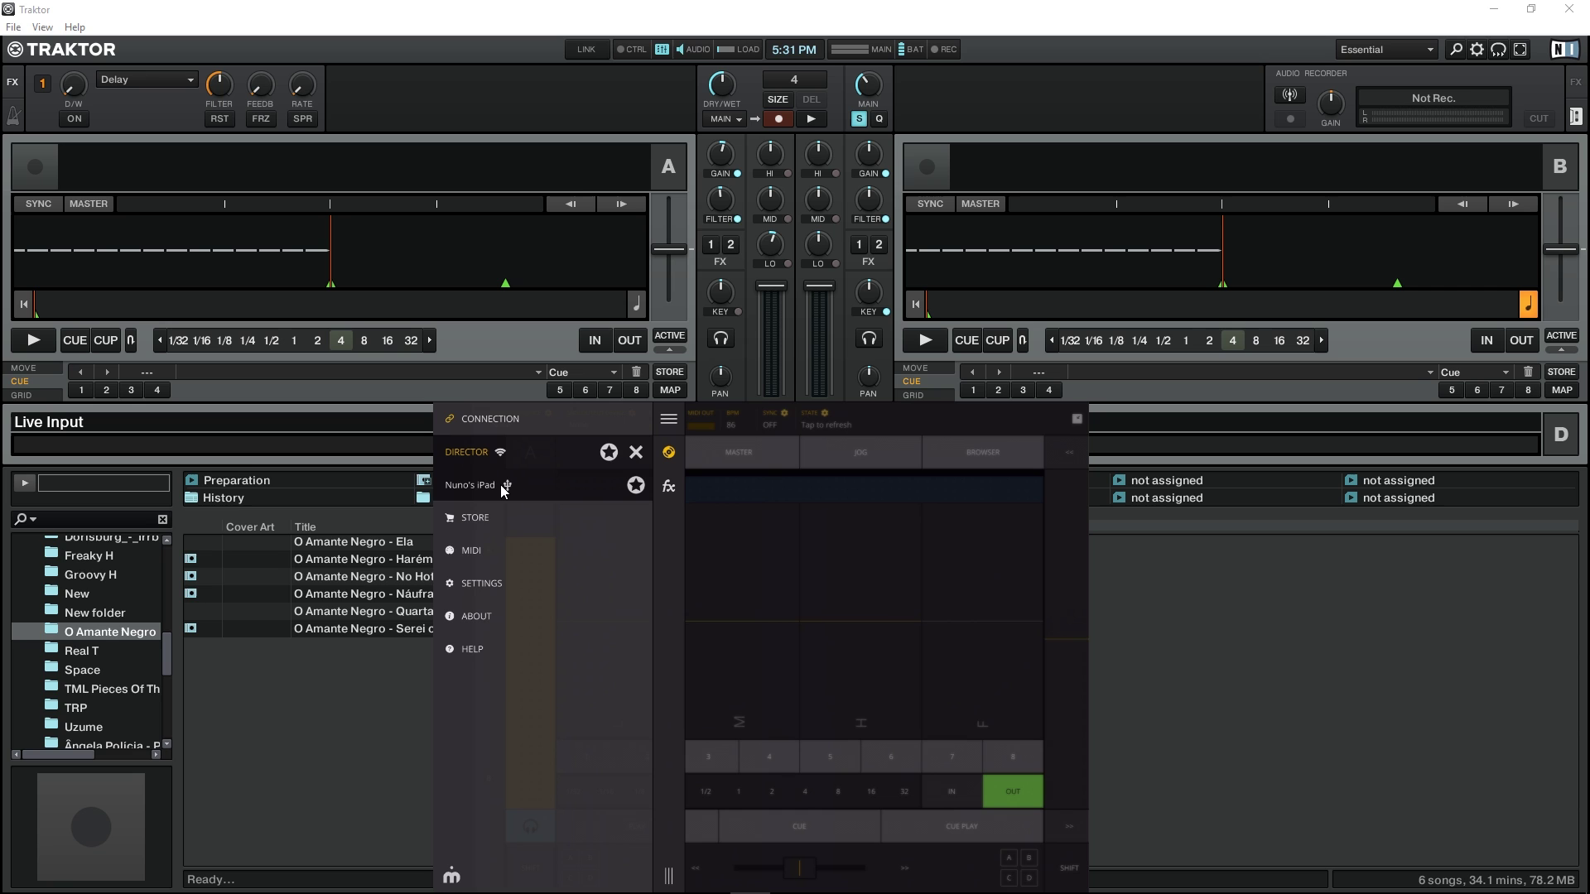
# Step: Connect TKFX to the iPad over its wired USB link instead of Director
pyautogui.click(500, 485)
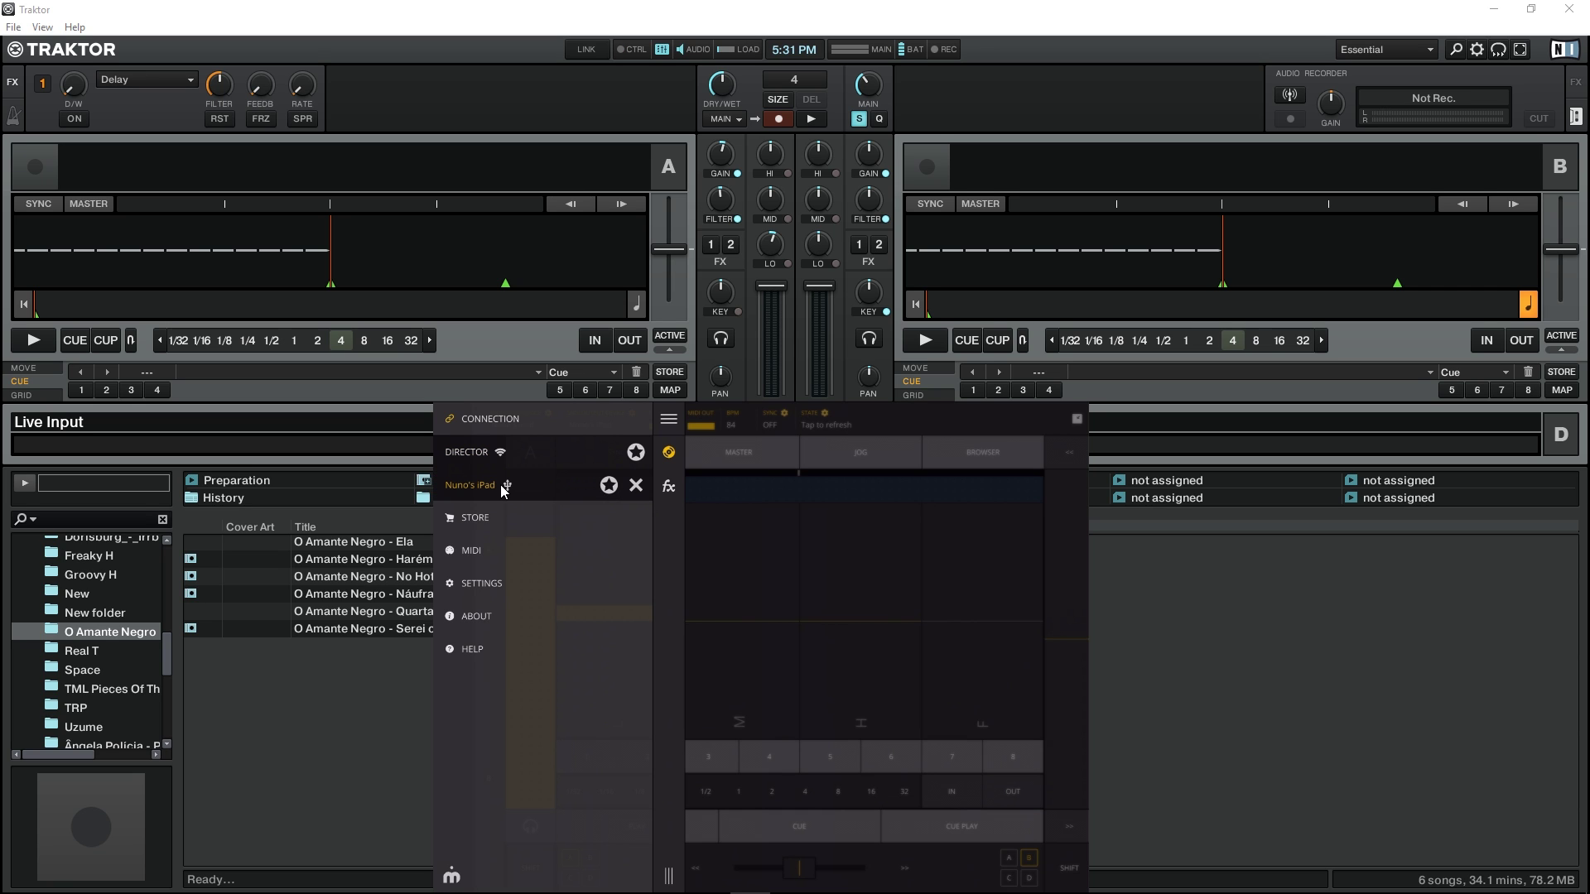